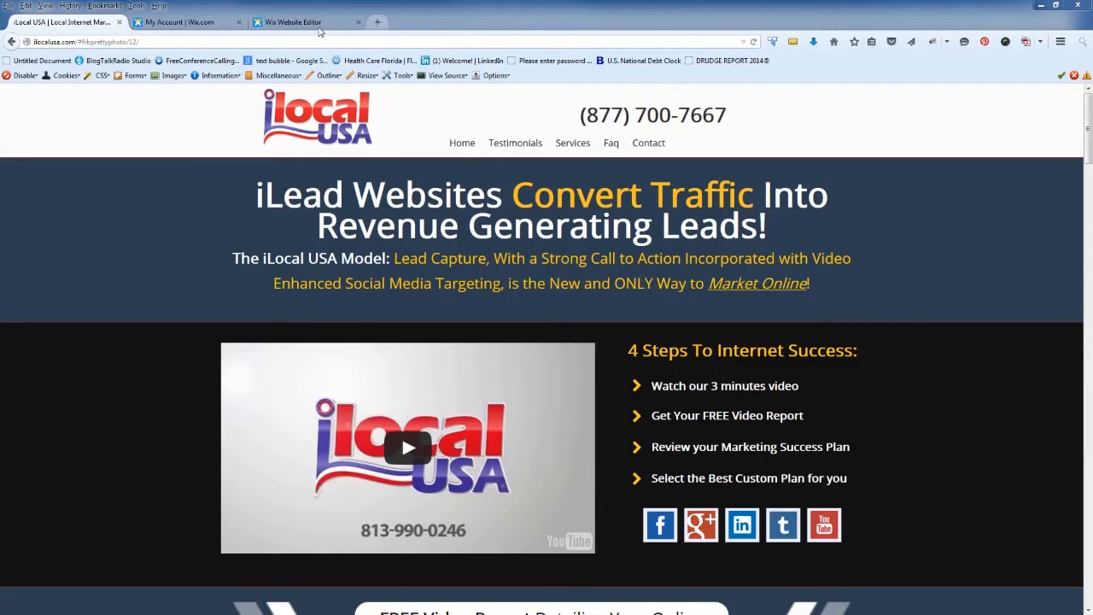
Switch to the Wix account page and examine the digital-marketing-r dashboard, including its news, shortcuts, newsletter section and upgrade offers
{"action": "left_click", "coordinate": [189, 24]}
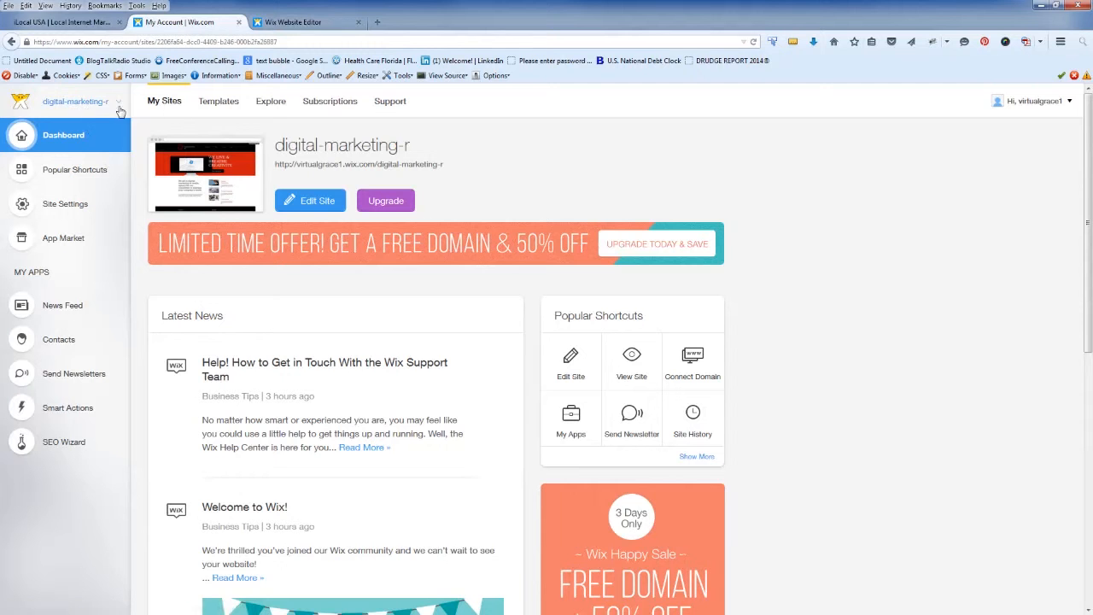
{"action": "scroll", "coordinate": [792, 288], "scroll_direction": "down", "scroll_amount": 3}
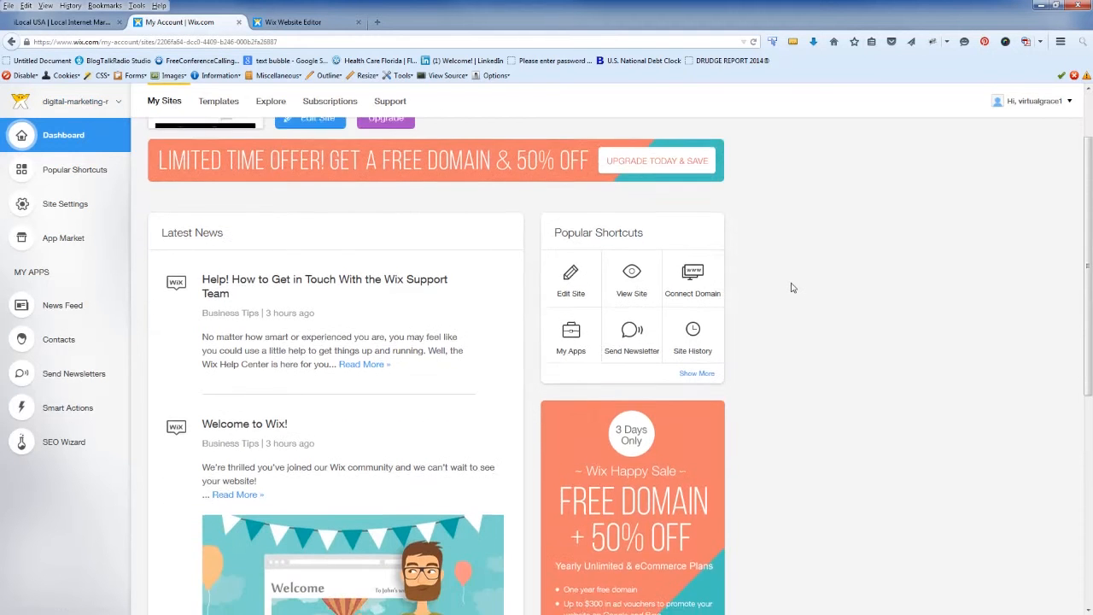
{"action": "scroll", "coordinate": [791, 288], "scroll_direction": "up", "scroll_amount": 3}
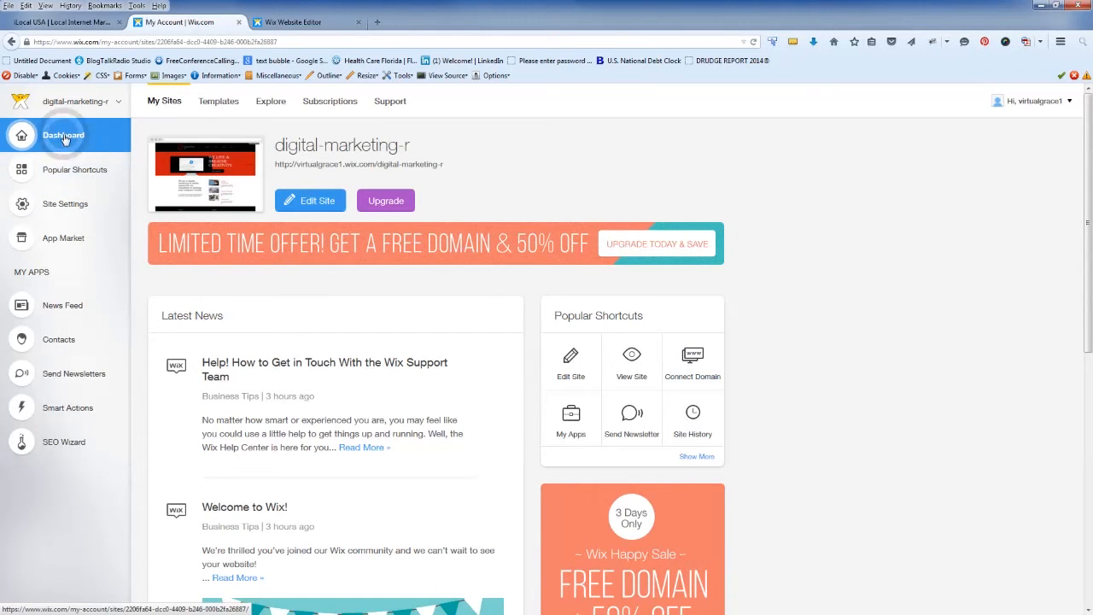
{"action": "left_click", "coordinate": [25, 137]}
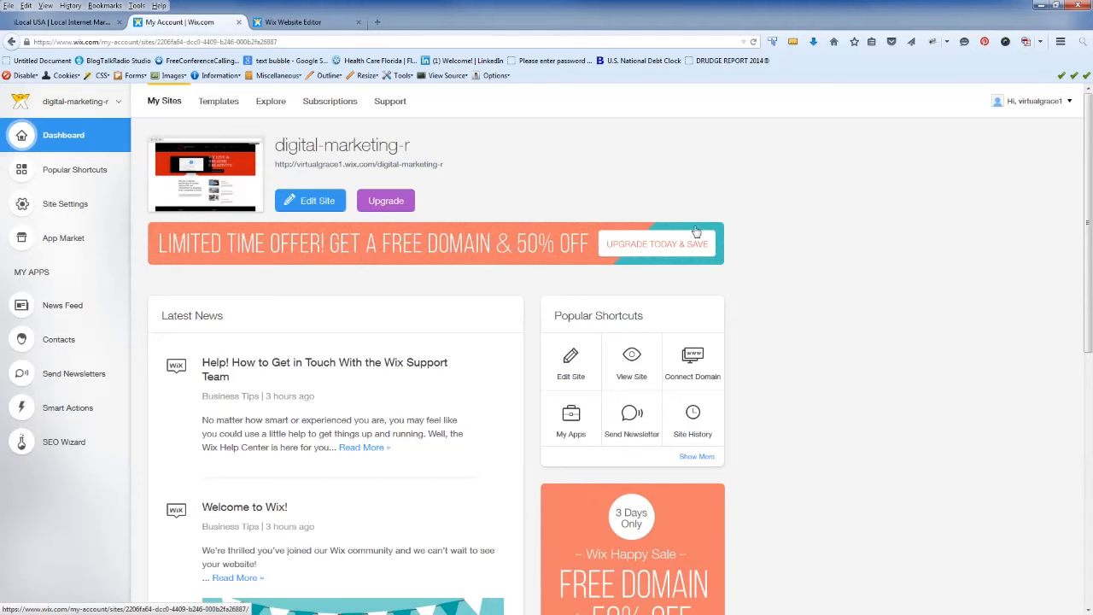
{"action": "scroll", "coordinate": [941, 281], "scroll_direction": "down", "scroll_amount": 2}
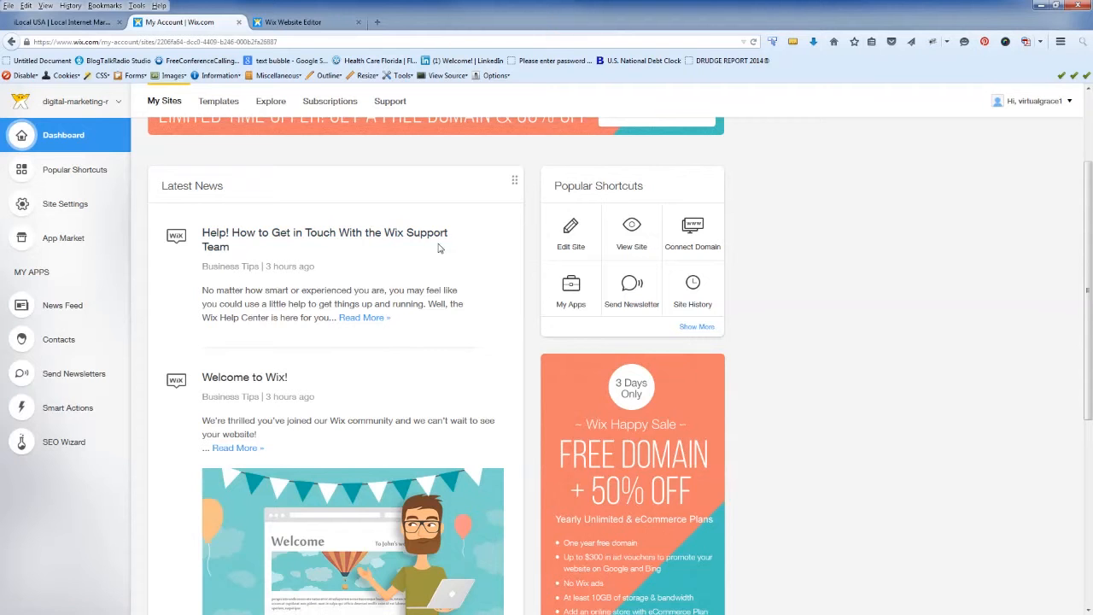
{"action": "scroll", "coordinate": [365, 260], "scroll_direction": "down", "scroll_amount": 3}
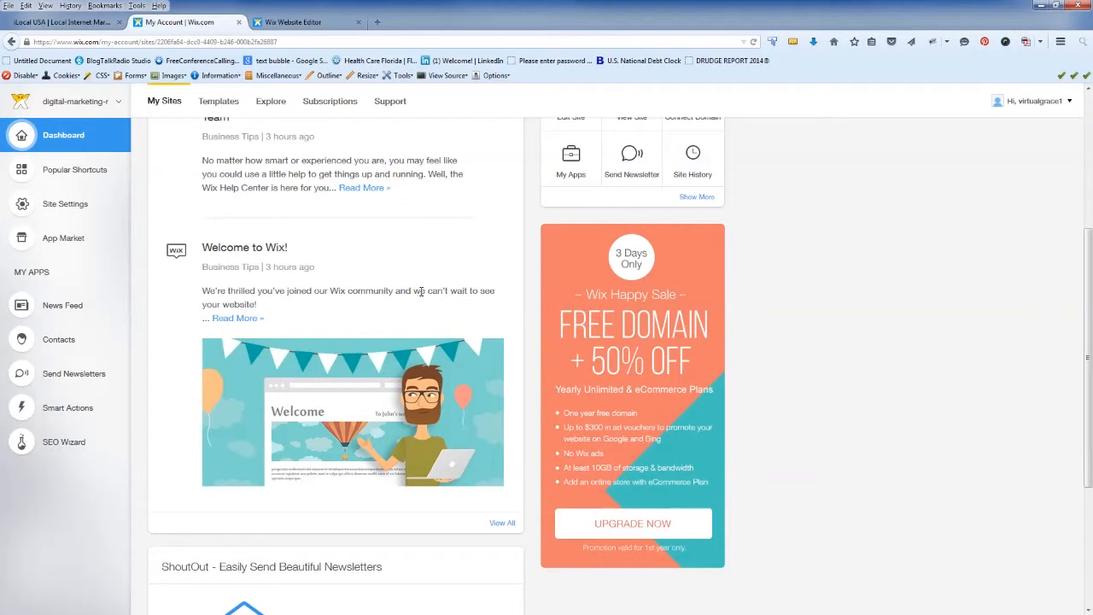
{"action": "scroll", "coordinate": [307, 318], "scroll_direction": "down", "scroll_amount": 3}
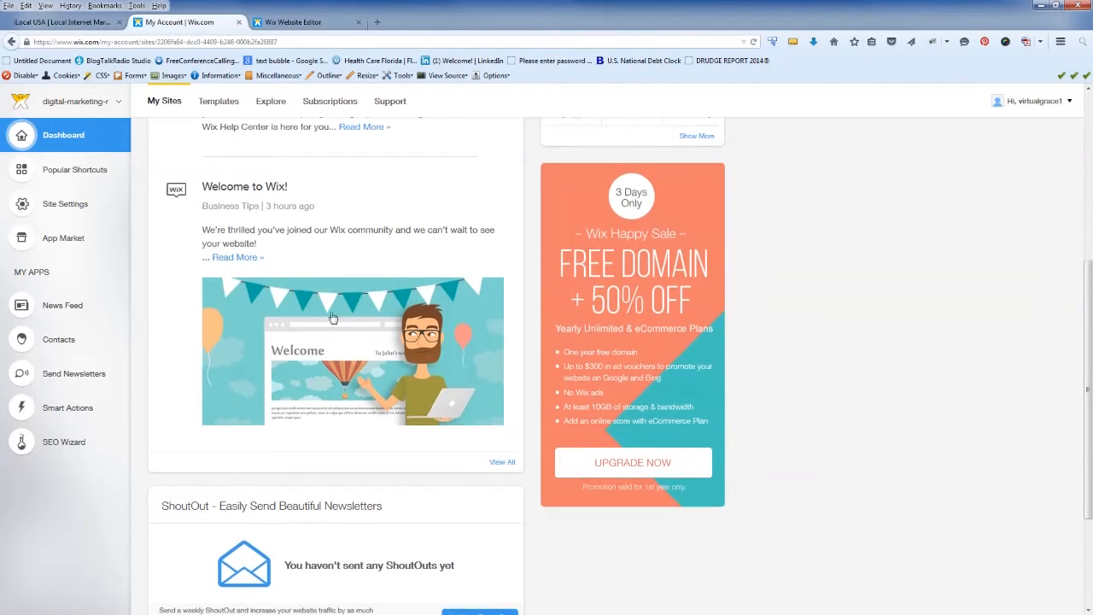
{"action": "scroll", "coordinate": [168, 317], "scroll_direction": "down", "scroll_amount": 2}
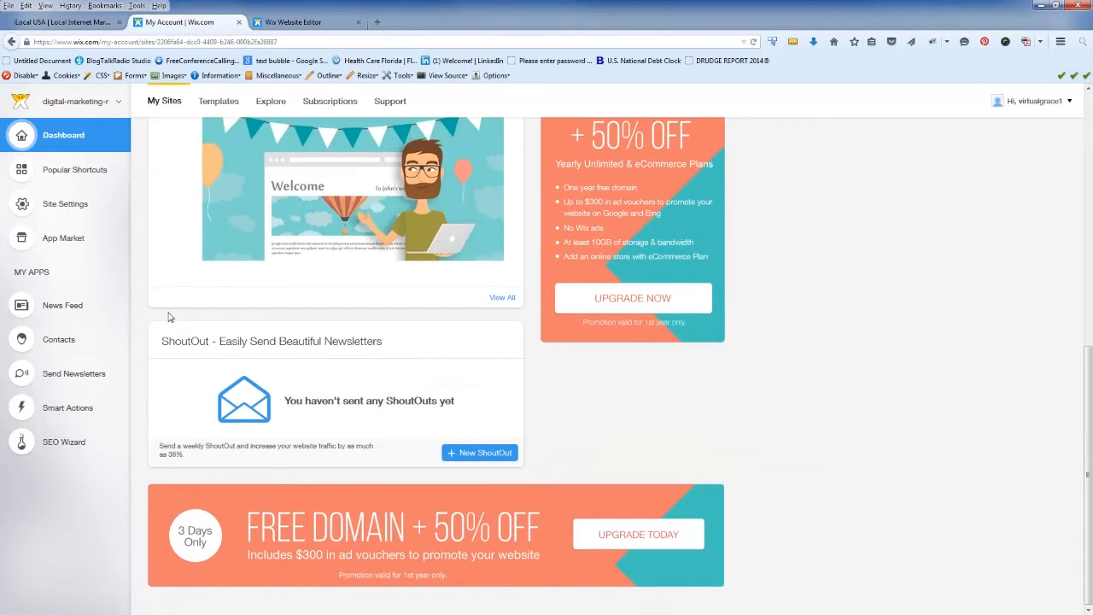
{"action": "scroll", "coordinate": [168, 317], "scroll_direction": "up", "scroll_amount": 5}
{"action": "scroll", "coordinate": [168, 316], "scroll_direction": "up", "scroll_amount": 5}
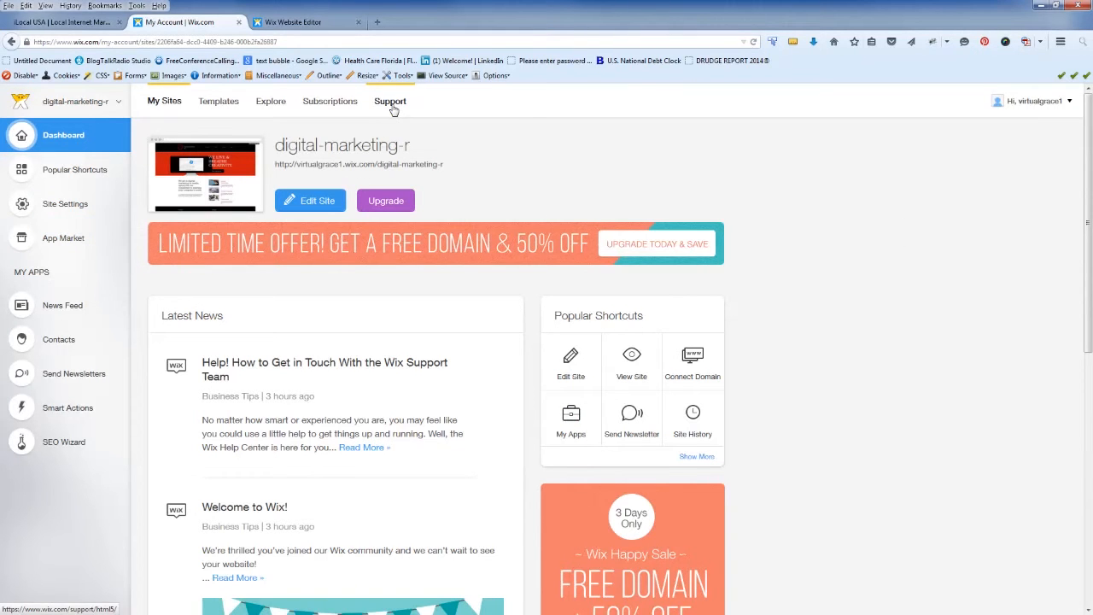
{"action": "left_click", "coordinate": [887, 363]}
{"action": "scroll", "coordinate": [887, 363], "scroll_direction": "down", "scroll_amount": 5}
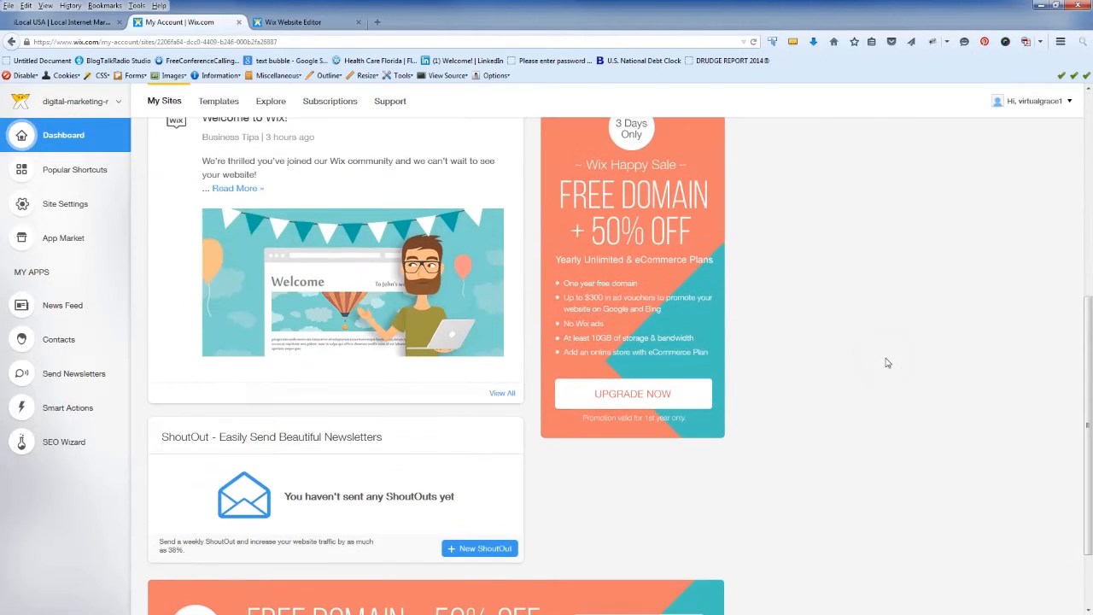
{"action": "scroll", "coordinate": [887, 362], "scroll_direction": "down", "scroll_amount": 1}
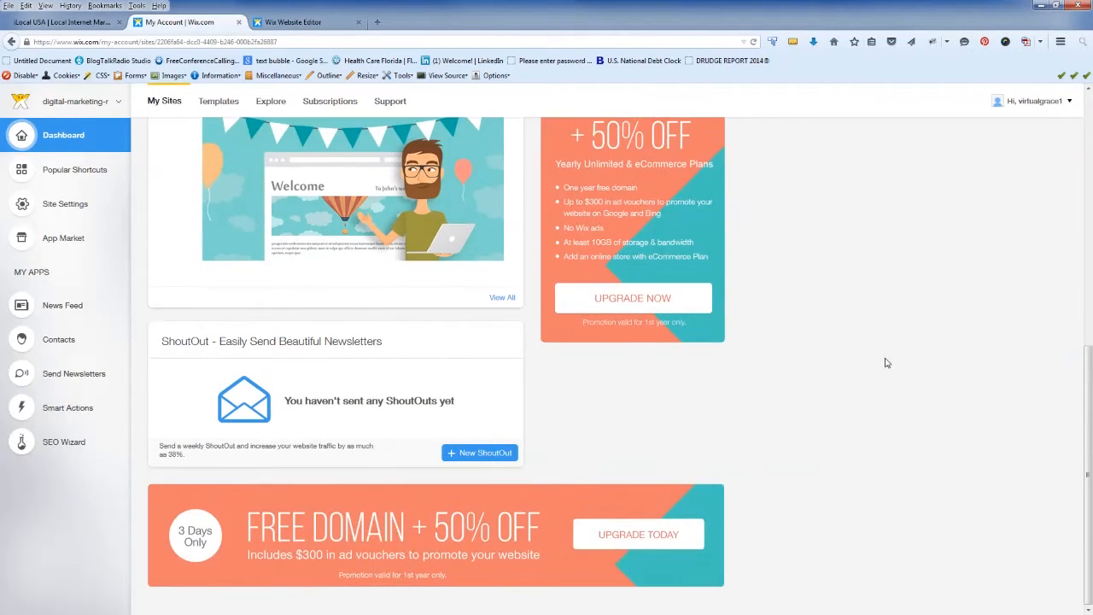
{"action": "scroll", "coordinate": [885, 361], "scroll_direction": "up", "scroll_amount": 1}
{"action": "scroll", "coordinate": [885, 363], "scroll_direction": "up", "scroll_amount": 4}
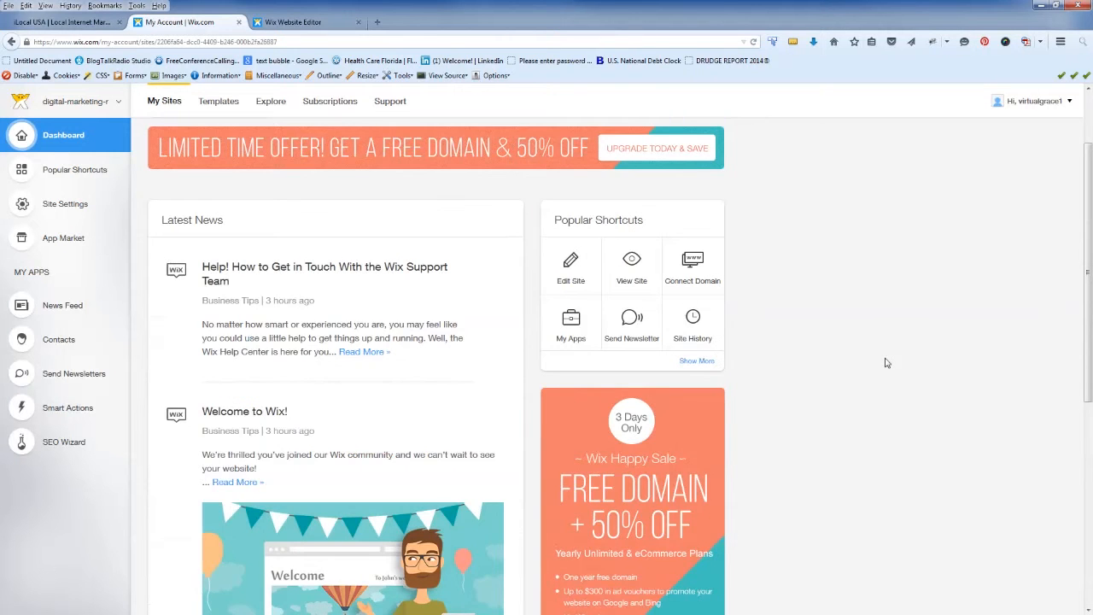
{"action": "scroll", "coordinate": [885, 363], "scroll_direction": "up", "scroll_amount": 1}
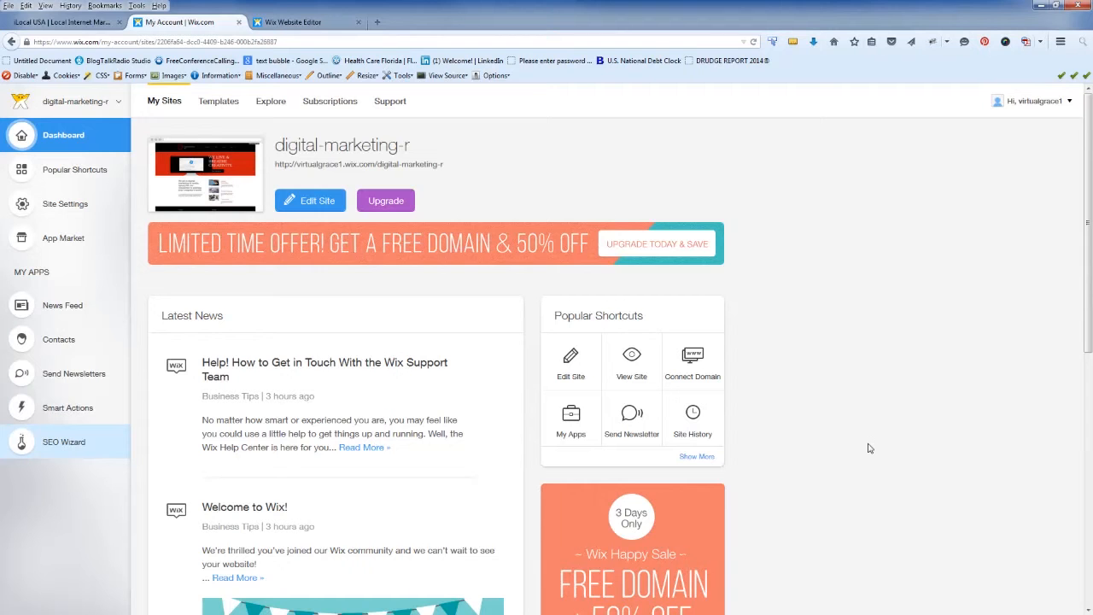
Open the digital-marketing-r site in the editor and browse the categories of elements that can be added, from text through video
{"action": "left_click", "coordinate": [318, 202]}
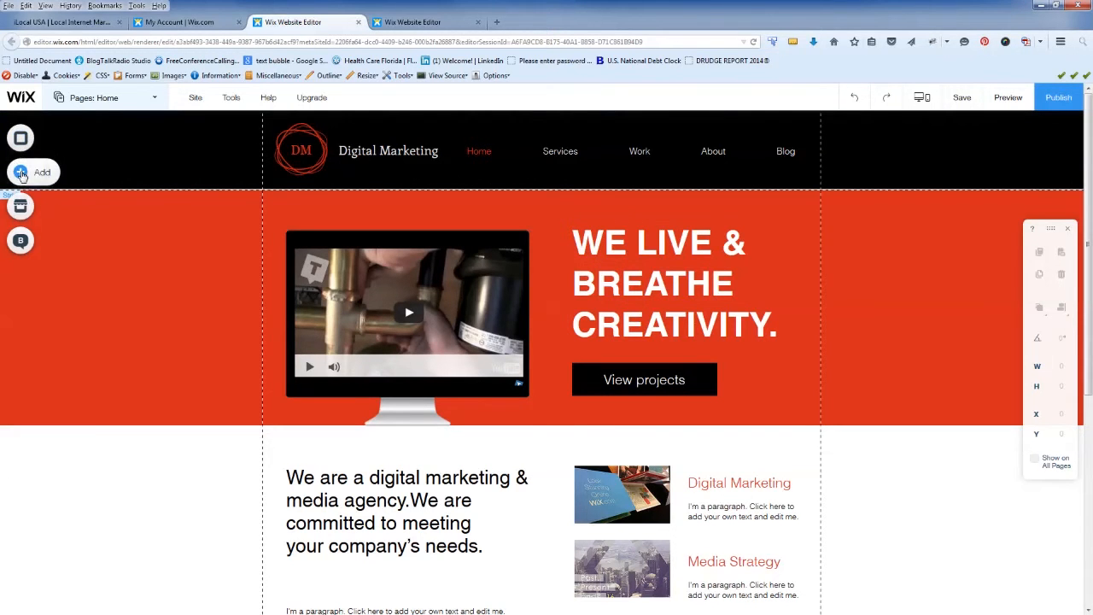
{"action": "left_click", "coordinate": [20, 172]}
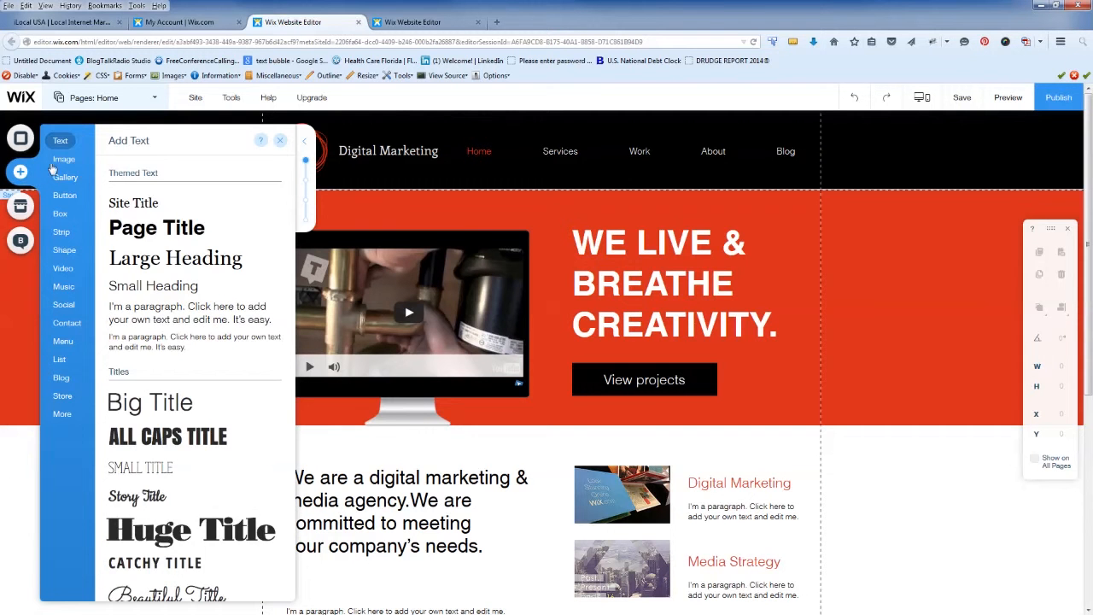
{"action": "mouse_move", "coordinate": [62, 164]}
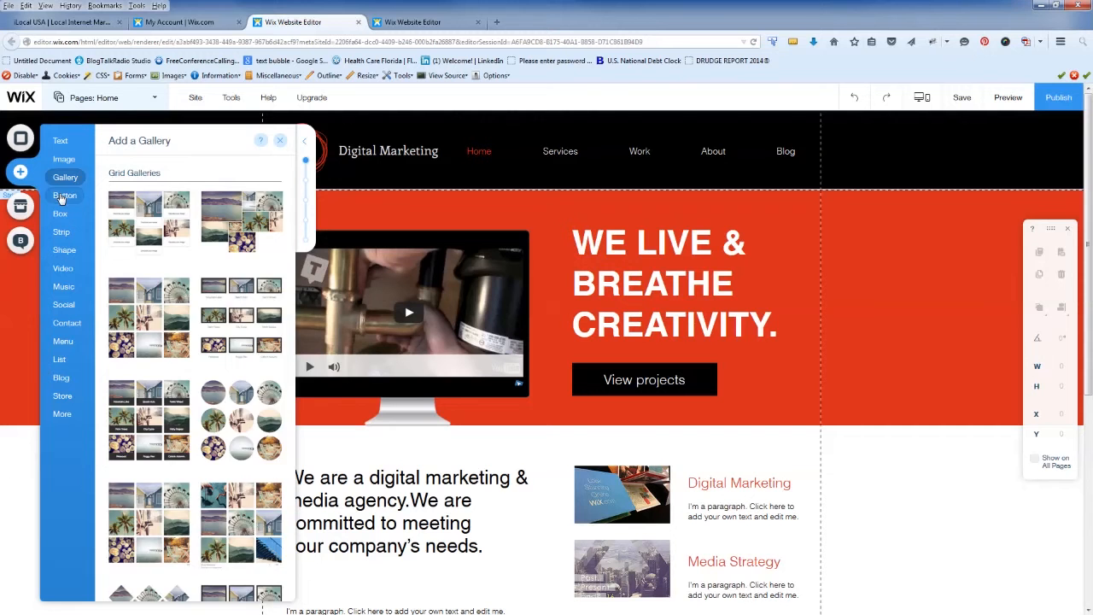
{"action": "mouse_move", "coordinate": [59, 219]}
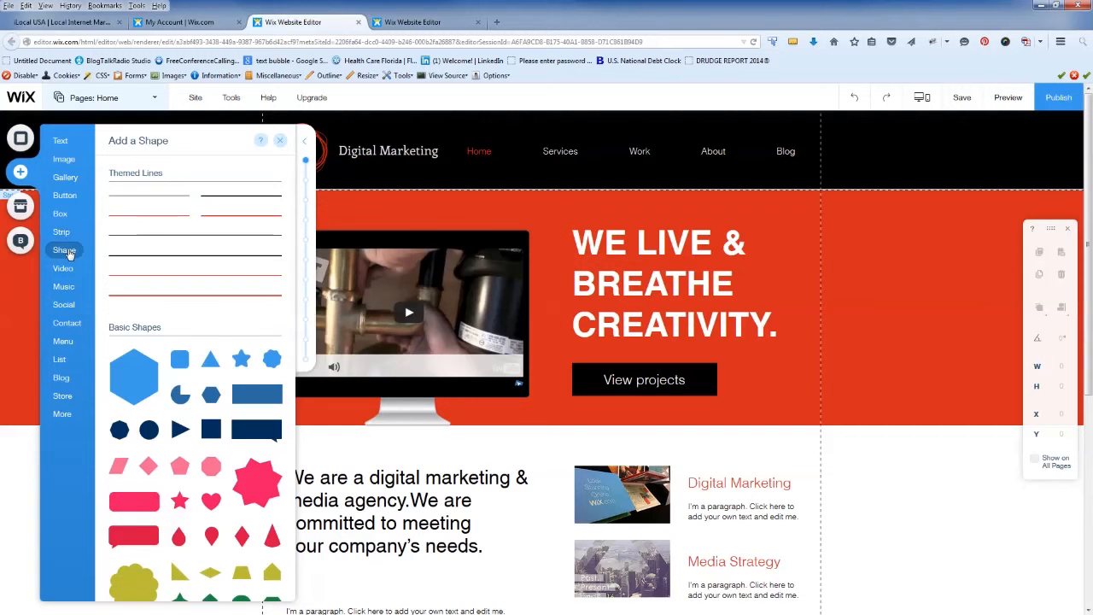
{"action": "mouse_move", "coordinate": [70, 270]}
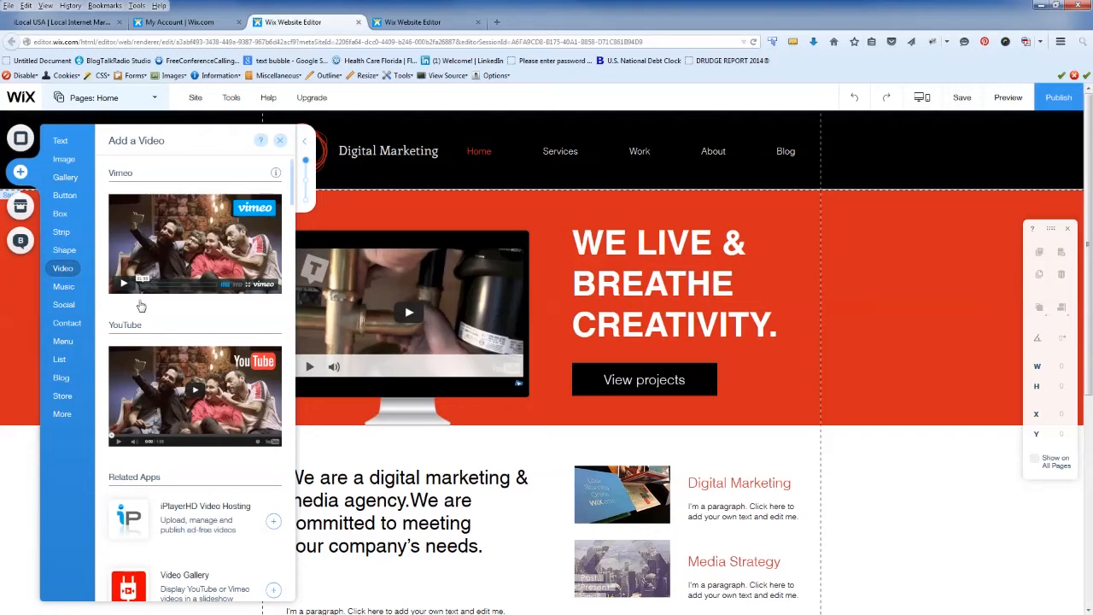
{"action": "scroll", "coordinate": [141, 307], "scroll_direction": "down", "scroll_amount": 3}
{"action": "scroll", "coordinate": [141, 305], "scroll_direction": "up", "scroll_amount": 3}
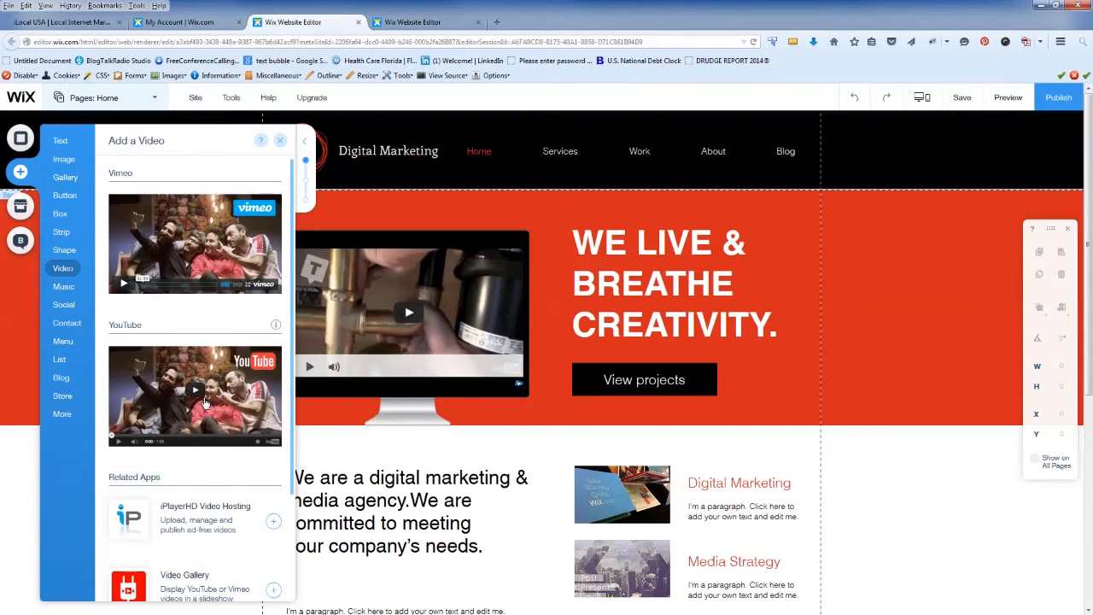
Find the Taggled app among the video-related apps and examine its overview and demo
{"action": "scroll", "coordinate": [205, 402], "scroll_direction": "down", "scroll_amount": 1}
{"action": "scroll", "coordinate": [207, 402], "scroll_direction": "down", "scroll_amount": 2}
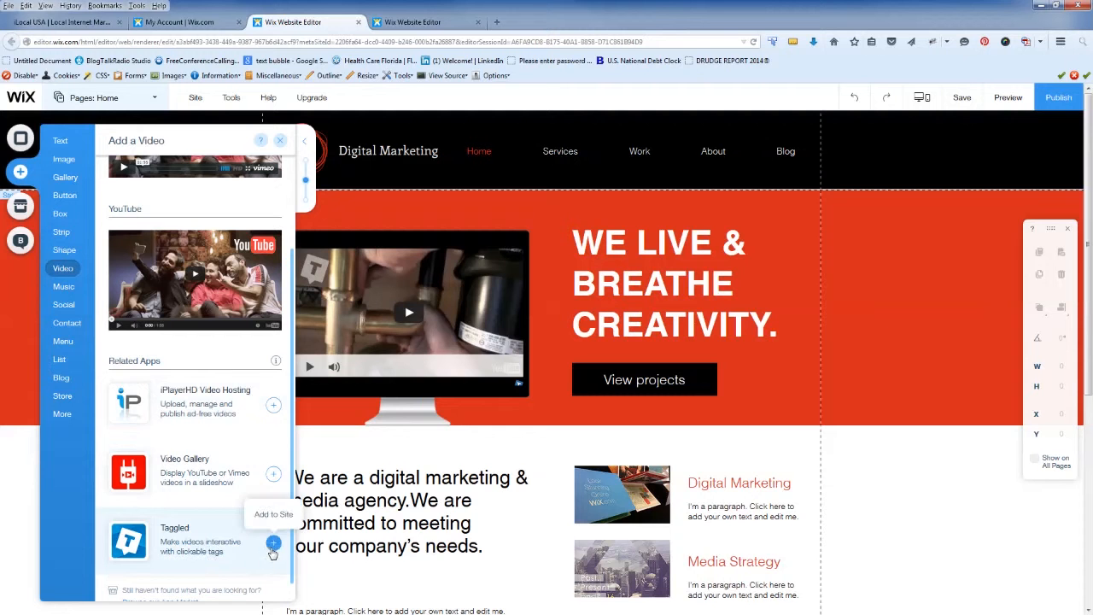
{"action": "left_click", "coordinate": [211, 543]}
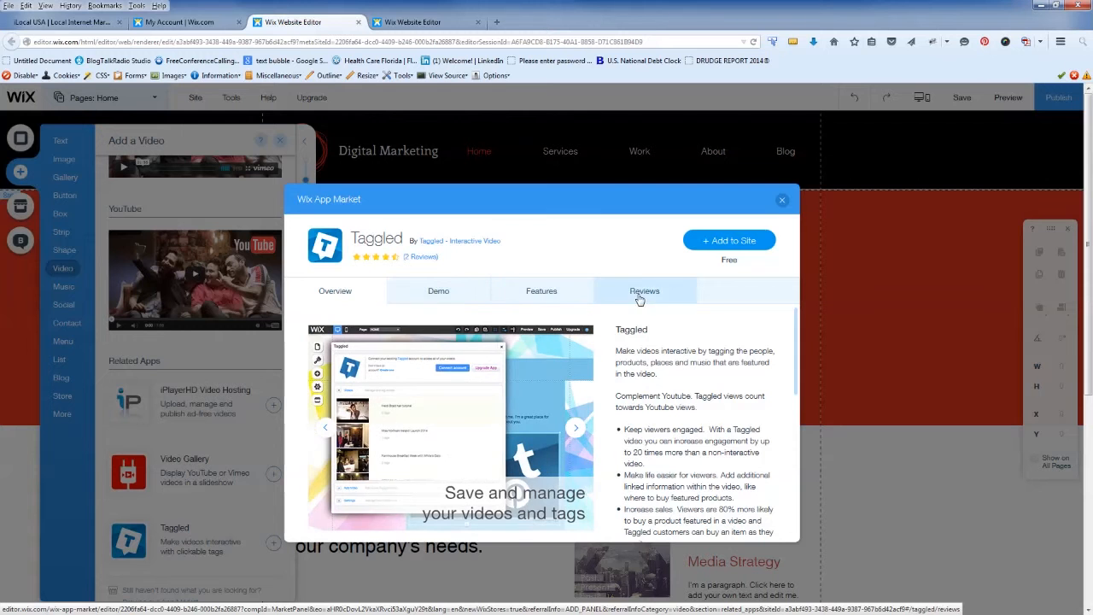
{"action": "left_click", "coordinate": [438, 292]}
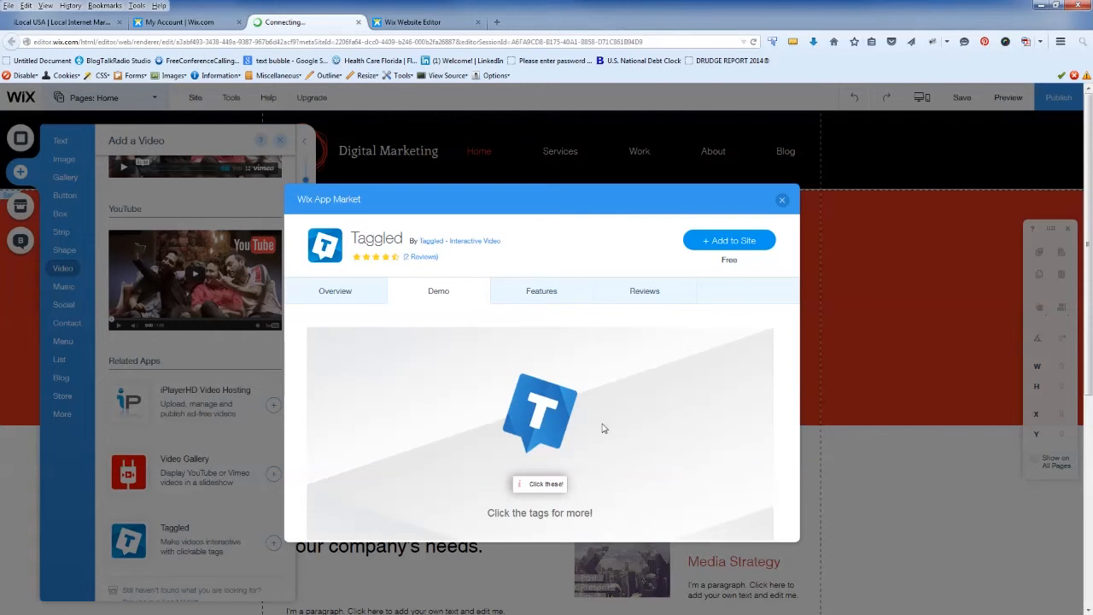
Add the Taggled video player to the Home page, reposition it to about X 292, Y 318, and delete it
{"action": "left_click", "coordinate": [729, 242]}
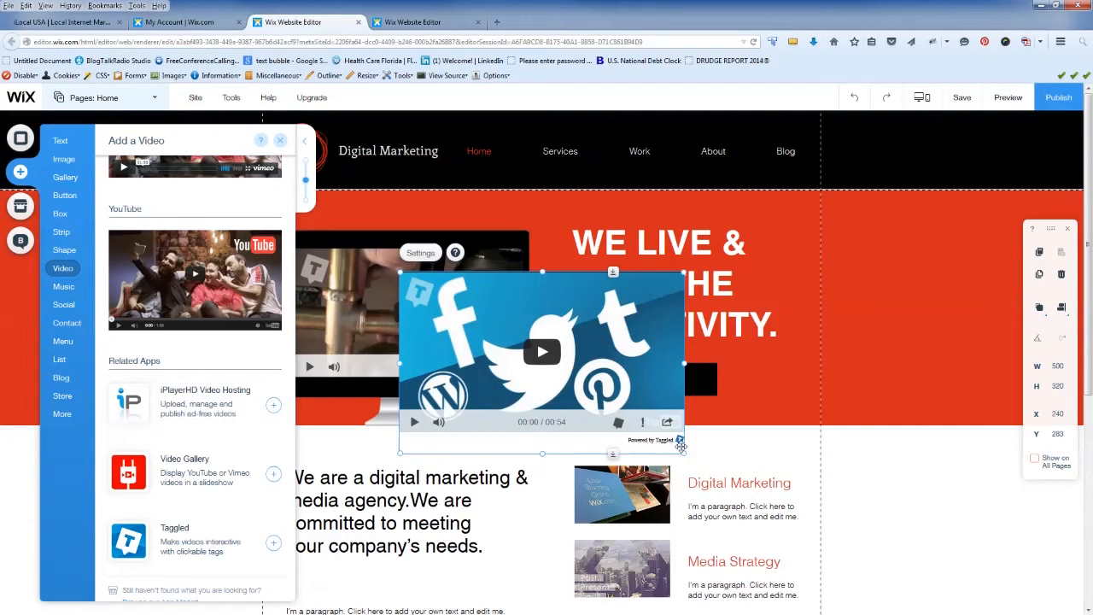
{"action": "left_click_drag", "start_coordinate": [587, 346], "coordinate": [620, 369]}
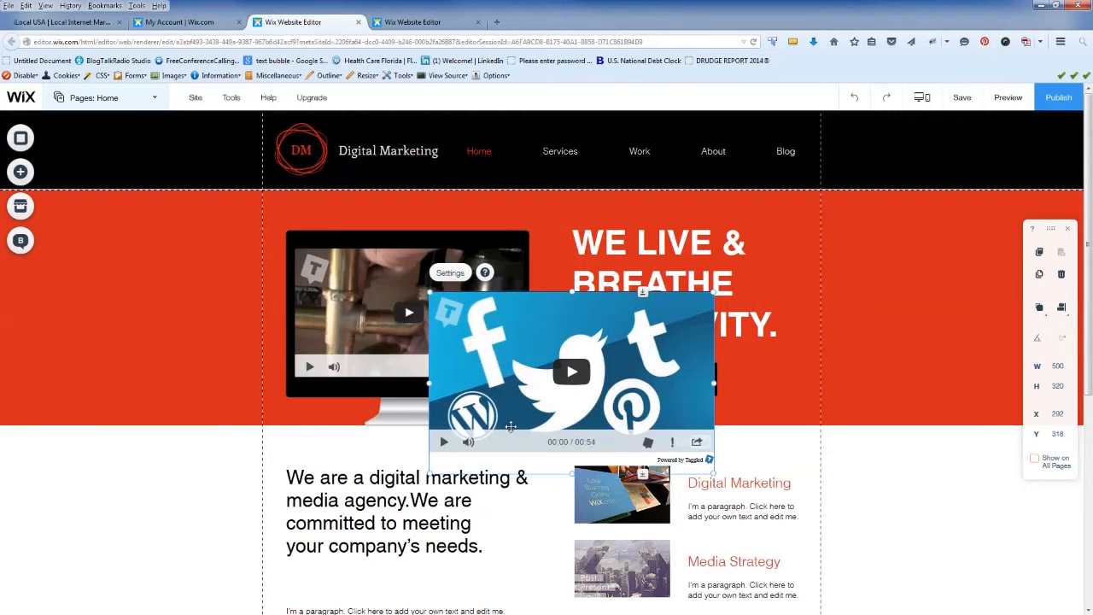
{"action": "key", "text": "Delete"}
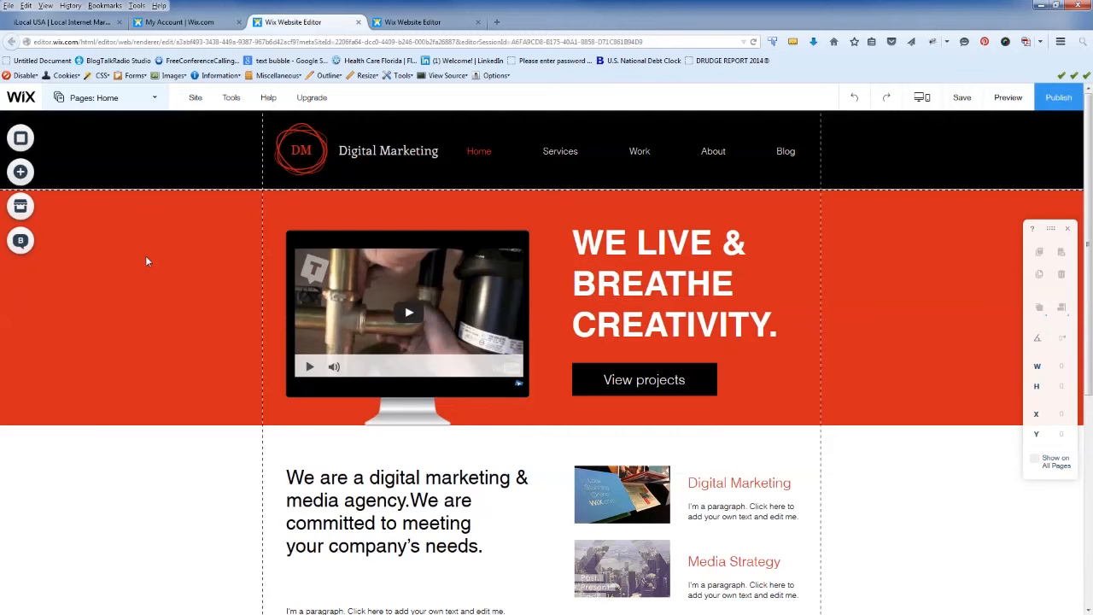
Add the Taggled video player to the Home page again from the video-related apps
{"action": "left_click", "coordinate": [20, 172]}
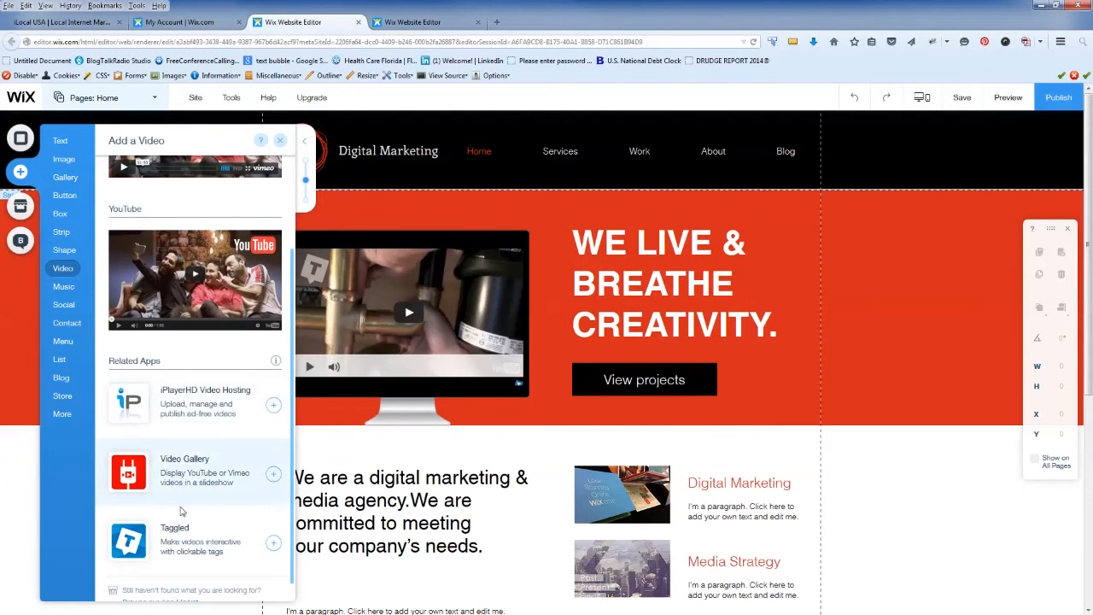
{"action": "left_click", "coordinate": [273, 544]}
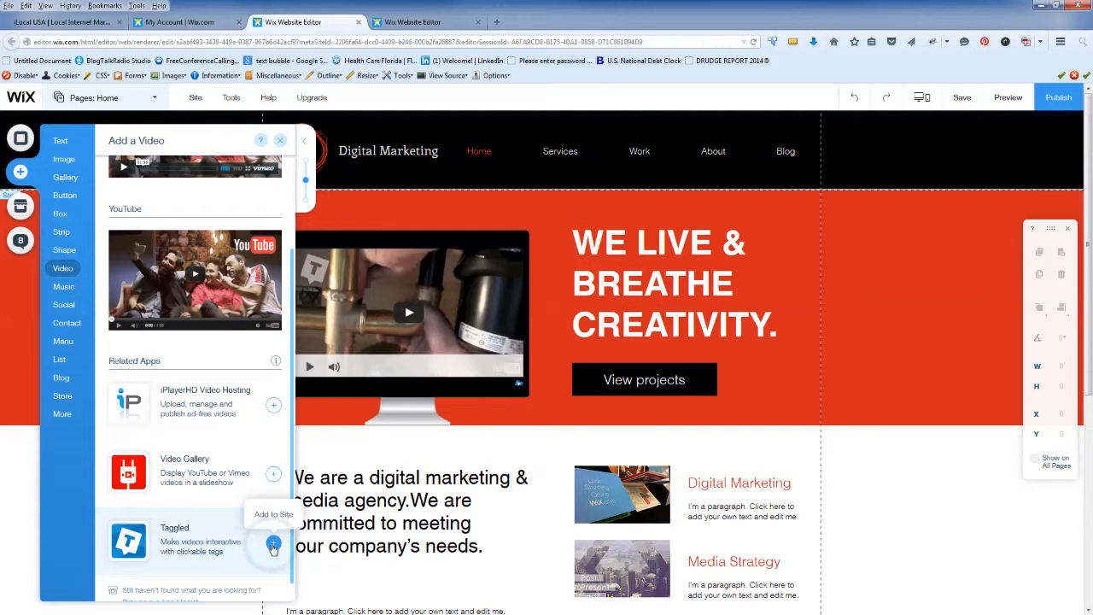
Examine the feature list and overview of the Taggled app in the Wix App Market, and close its details
{"action": "left_click", "coordinate": [203, 552]}
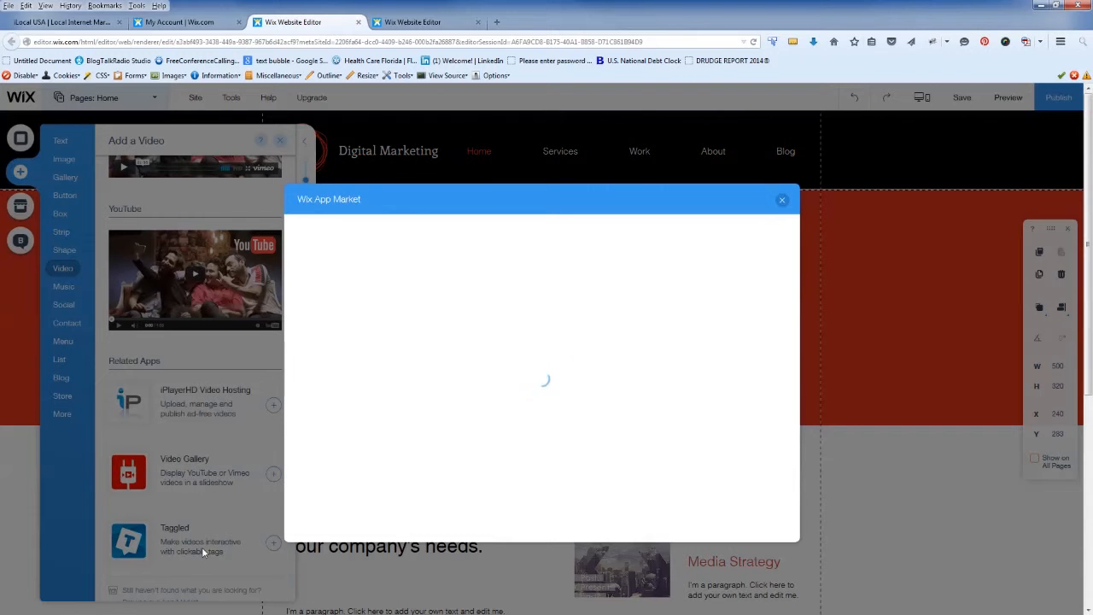
{"action": "left_click", "coordinate": [539, 292]}
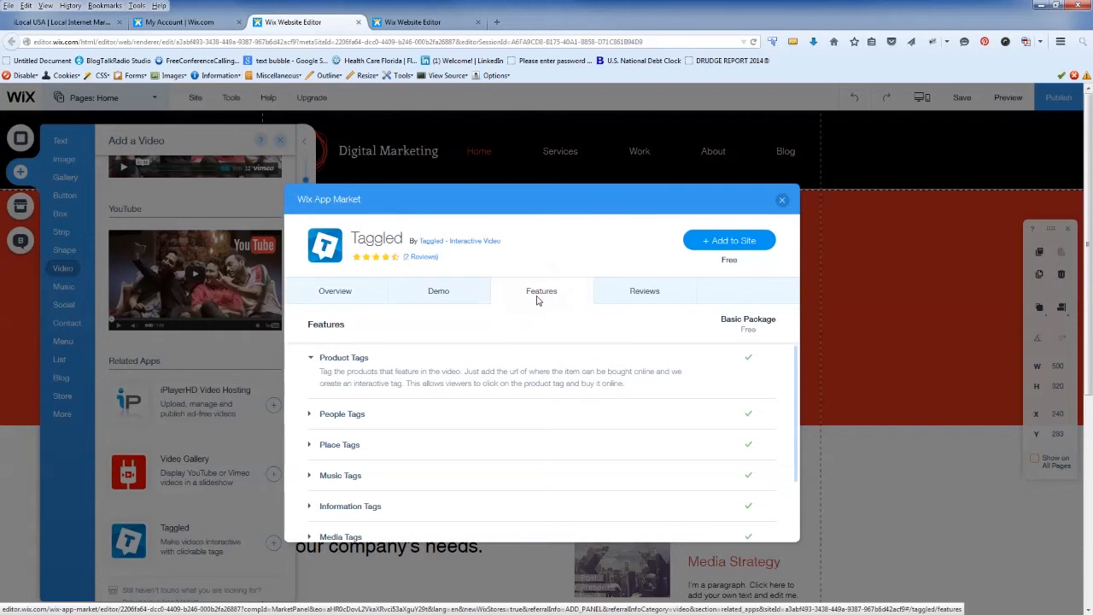
{"action": "scroll", "coordinate": [525, 368], "scroll_direction": "down", "scroll_amount": 2}
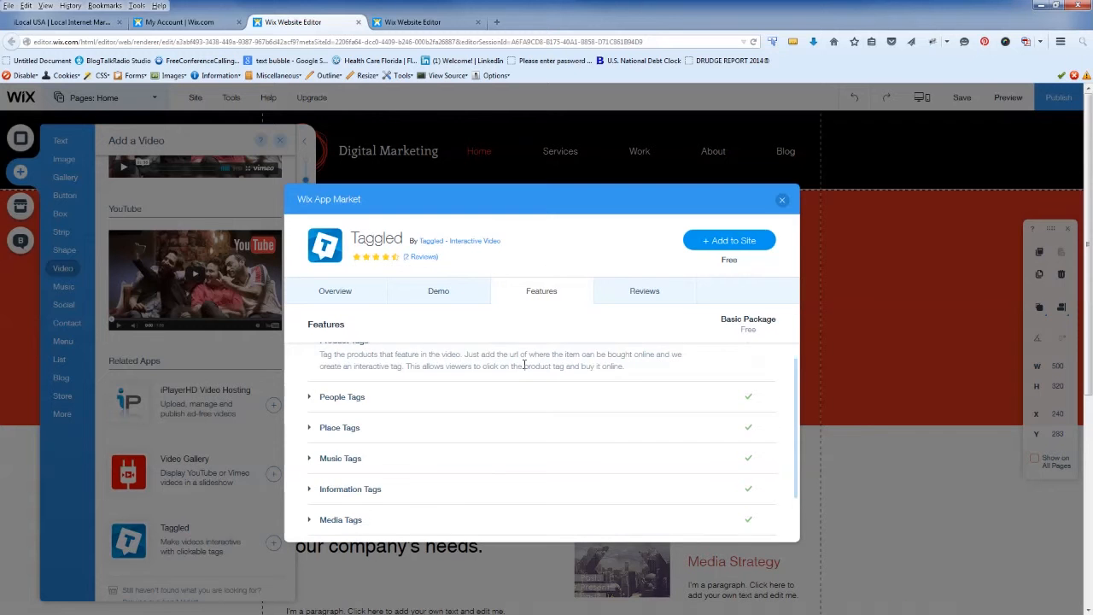
{"action": "scroll", "coordinate": [525, 369], "scroll_direction": "down", "scroll_amount": 3}
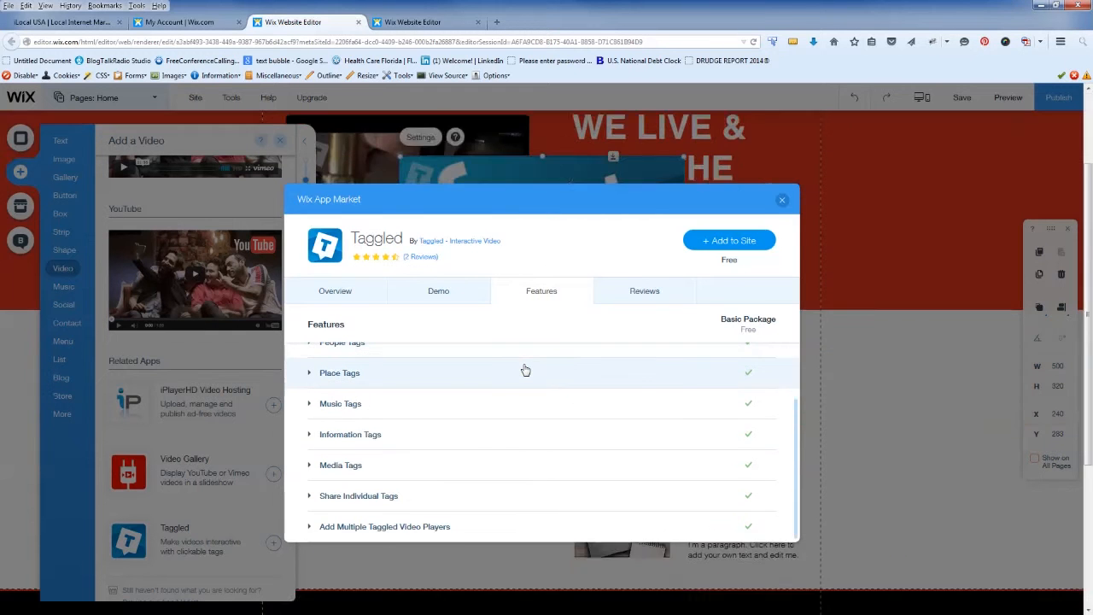
{"action": "scroll", "coordinate": [404, 407], "scroll_direction": "up", "scroll_amount": 5}
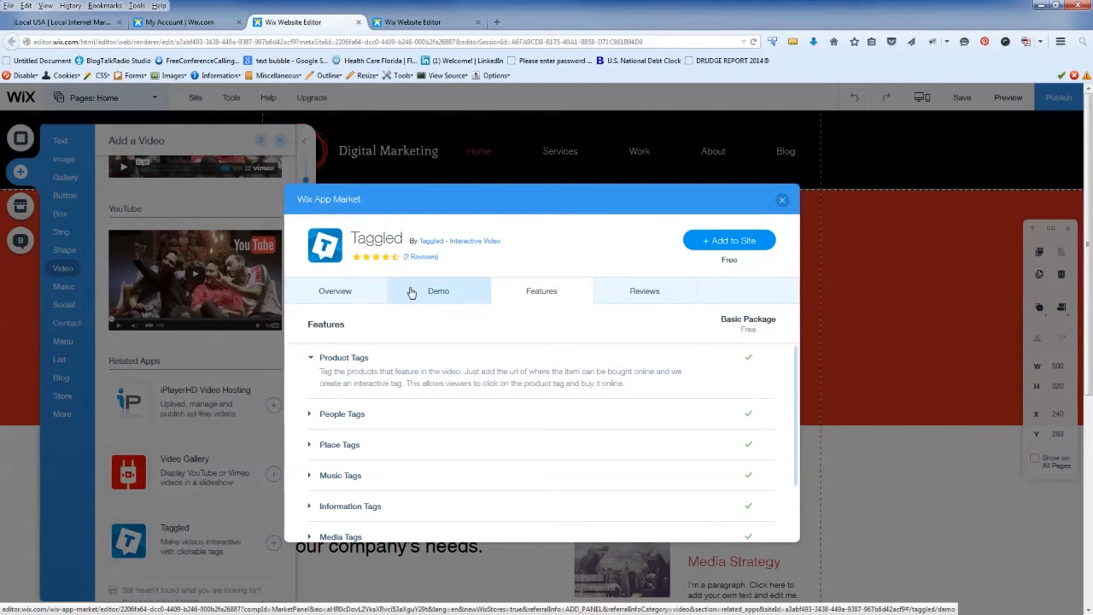
{"action": "left_click", "coordinate": [316, 291]}
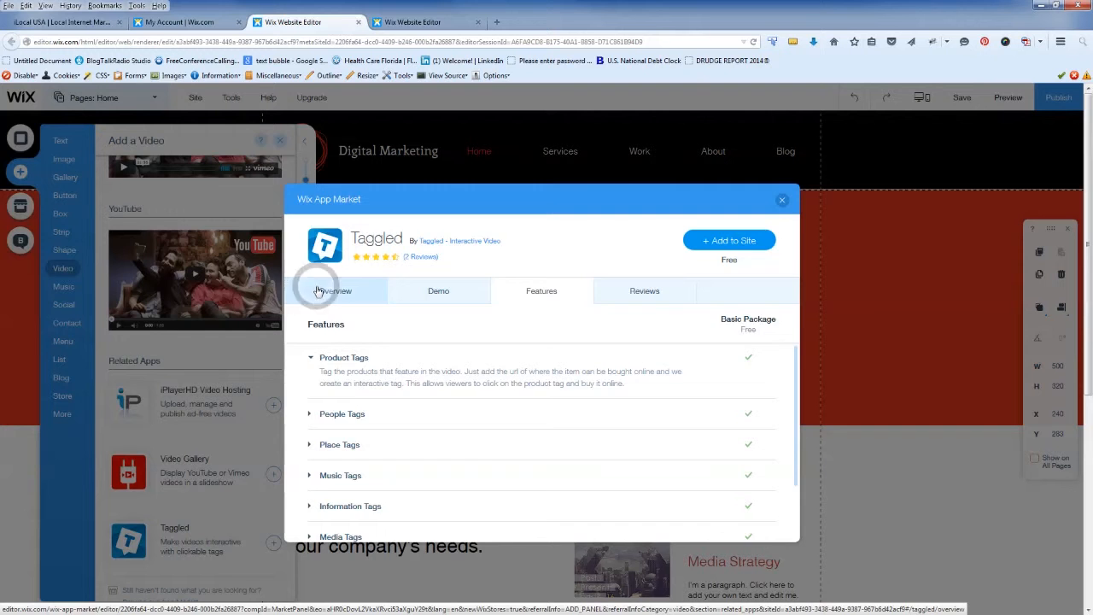
{"action": "left_click", "coordinate": [783, 200]}
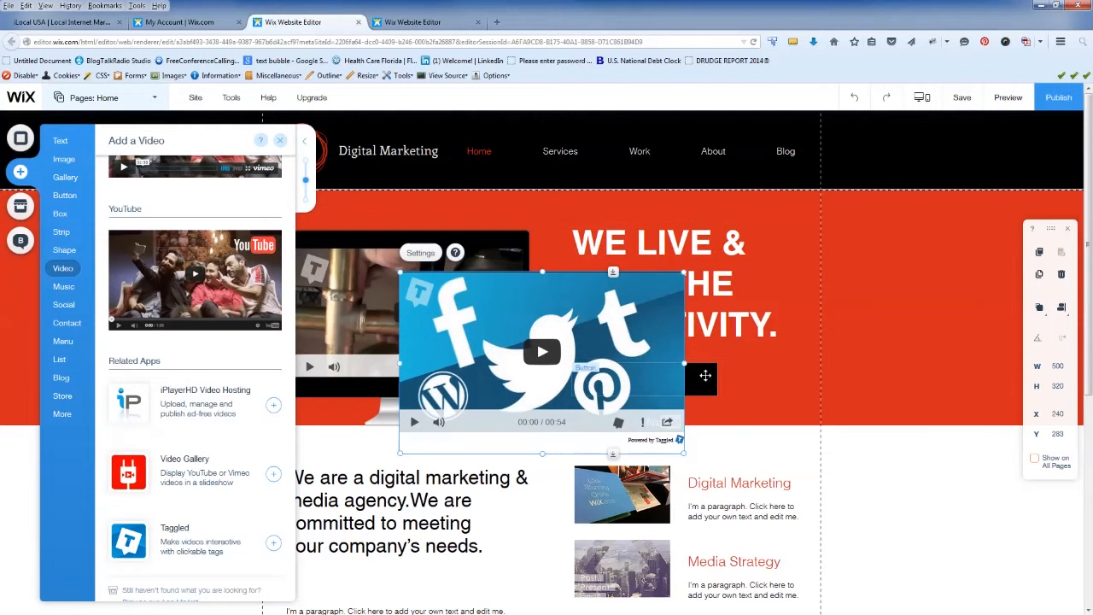
Delete the re-added Taggled player from the Home page and close the list of addable elements
{"action": "key", "text": "Delete"}
{"action": "left_click", "coordinate": [282, 141]}
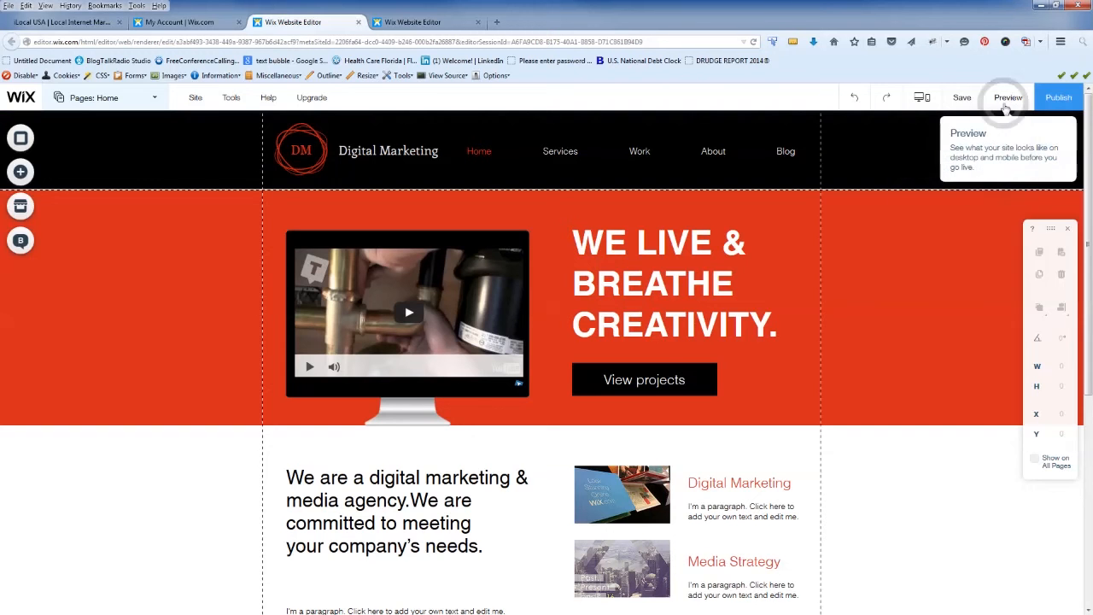
Play the Home page's embedded video in site preview and close its Plumbing Contractors ad overlay
{"action": "left_click", "coordinate": [1004, 99]}
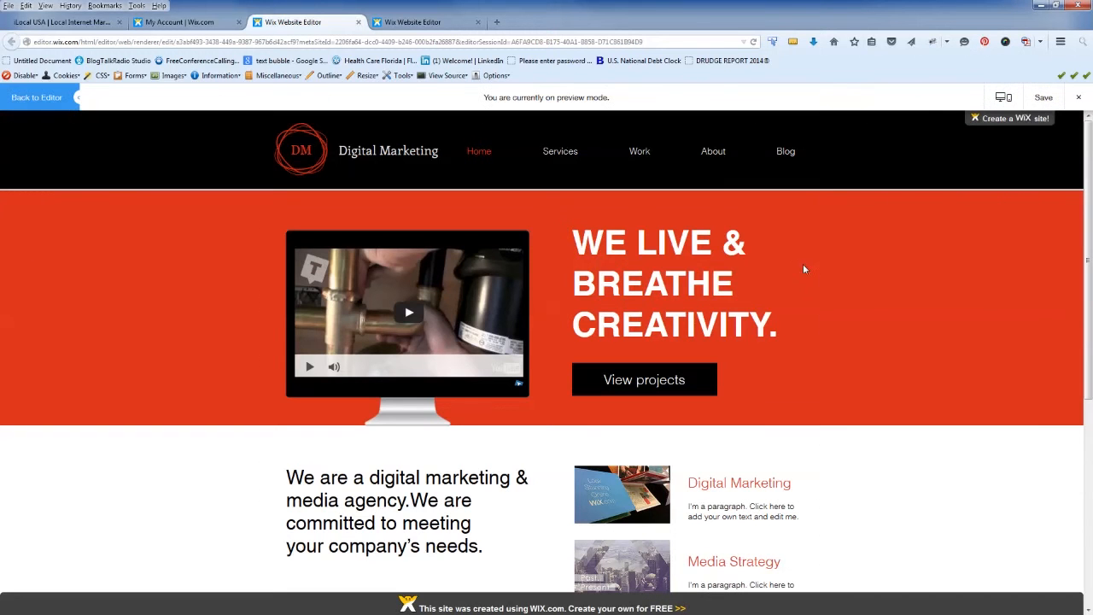
{"action": "left_click", "coordinate": [408, 313]}
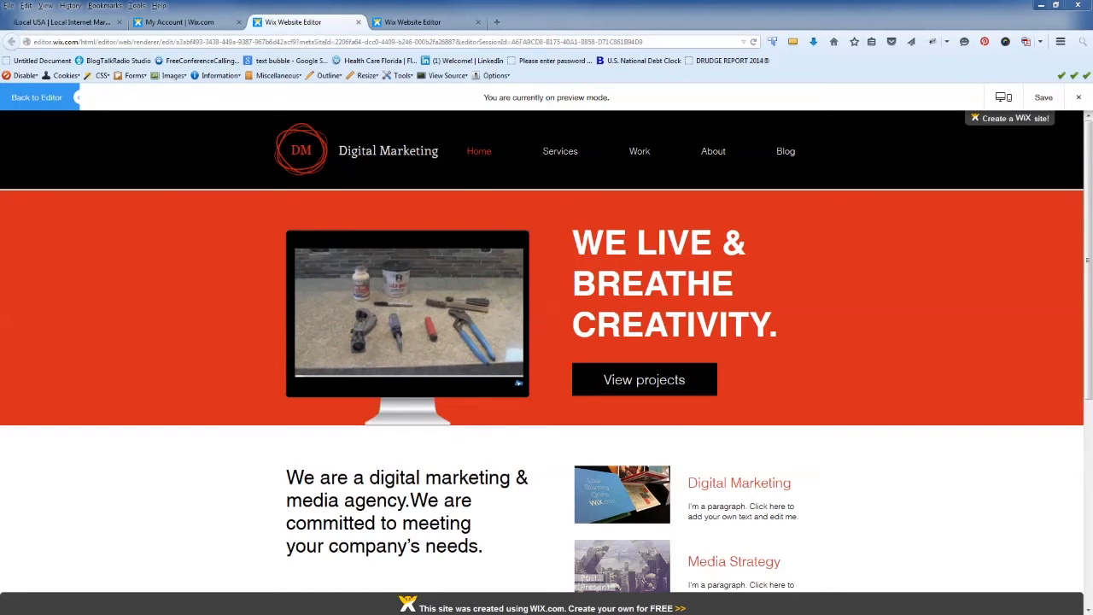
{"action": "mouse_move", "coordinate": [406, 293]}
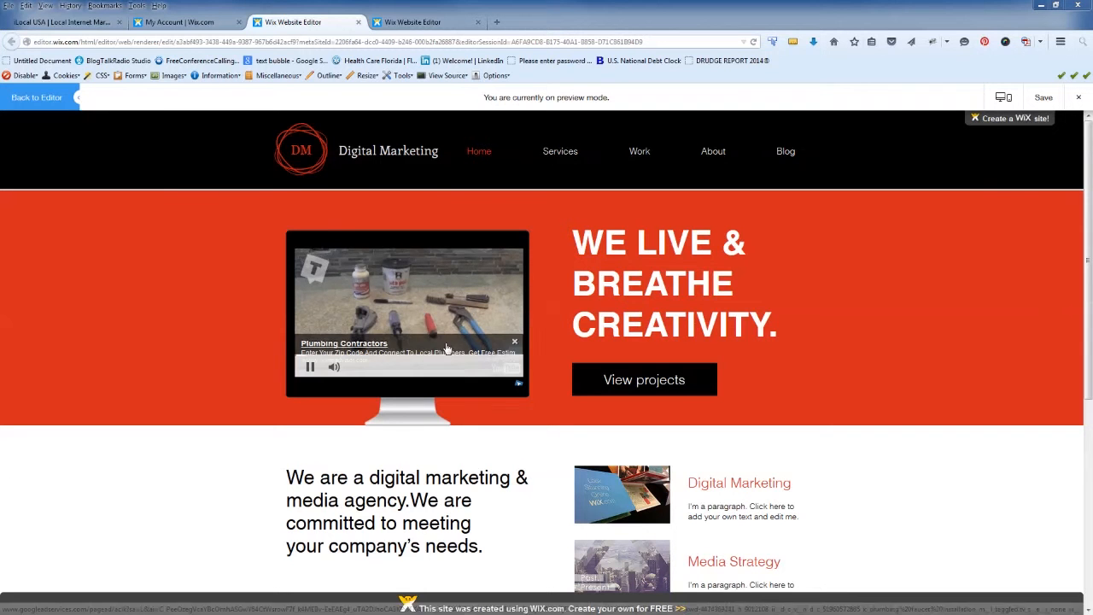
{"action": "left_click", "coordinate": [514, 343]}
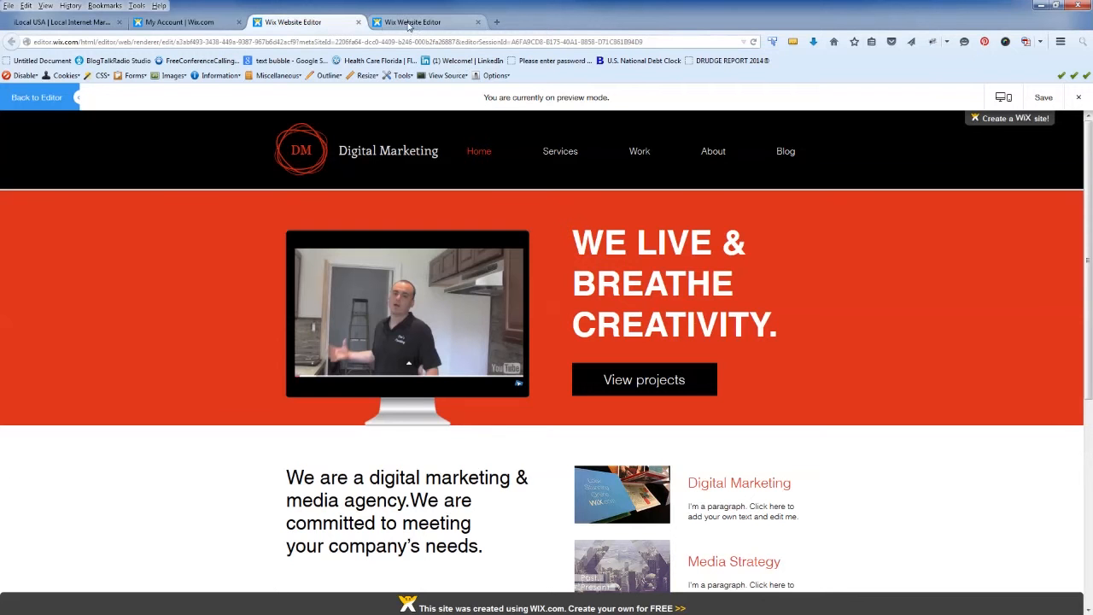
Open the upgrade plans from the digital-marketing-r dashboard and examine the prices and feature comparison of the yearly premium plans
{"action": "left_click", "coordinate": [206, 25]}
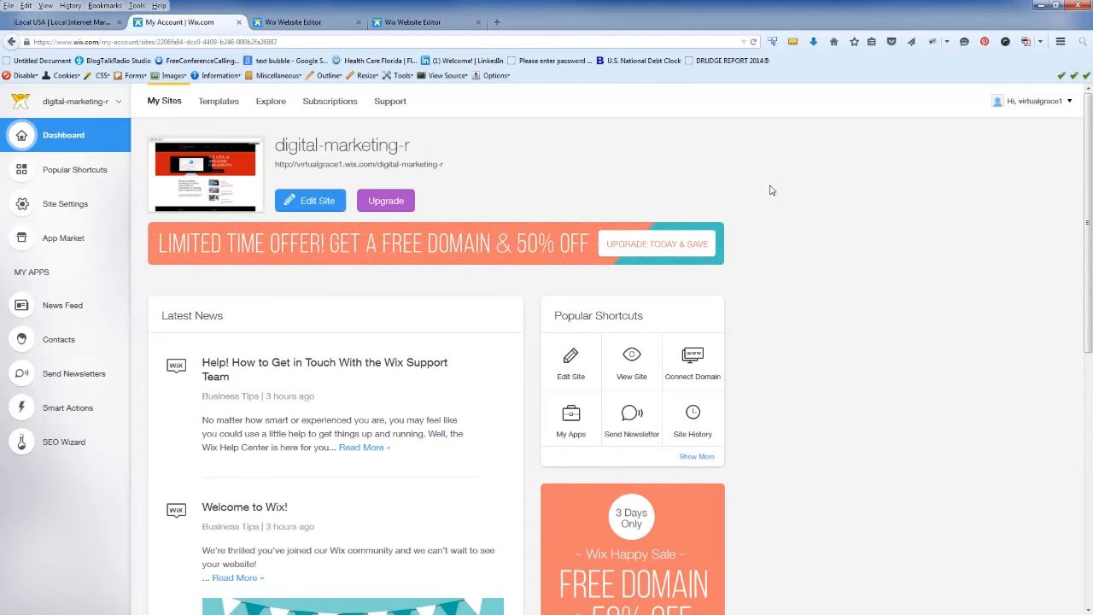
{"action": "left_click", "coordinate": [401, 207]}
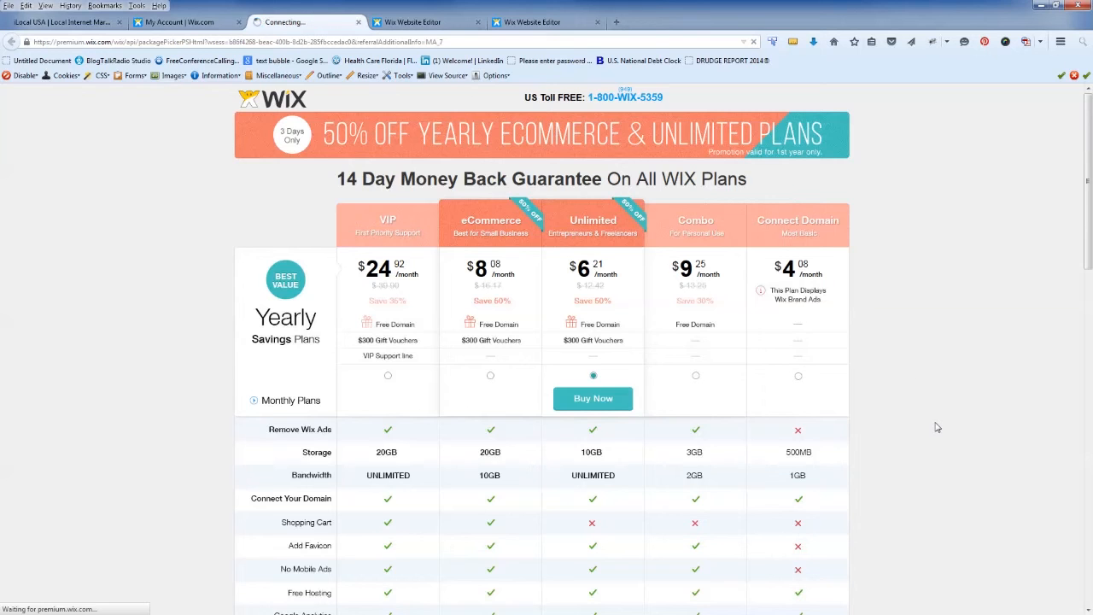
{"action": "scroll", "coordinate": [897, 427], "scroll_direction": "down", "scroll_amount": 2}
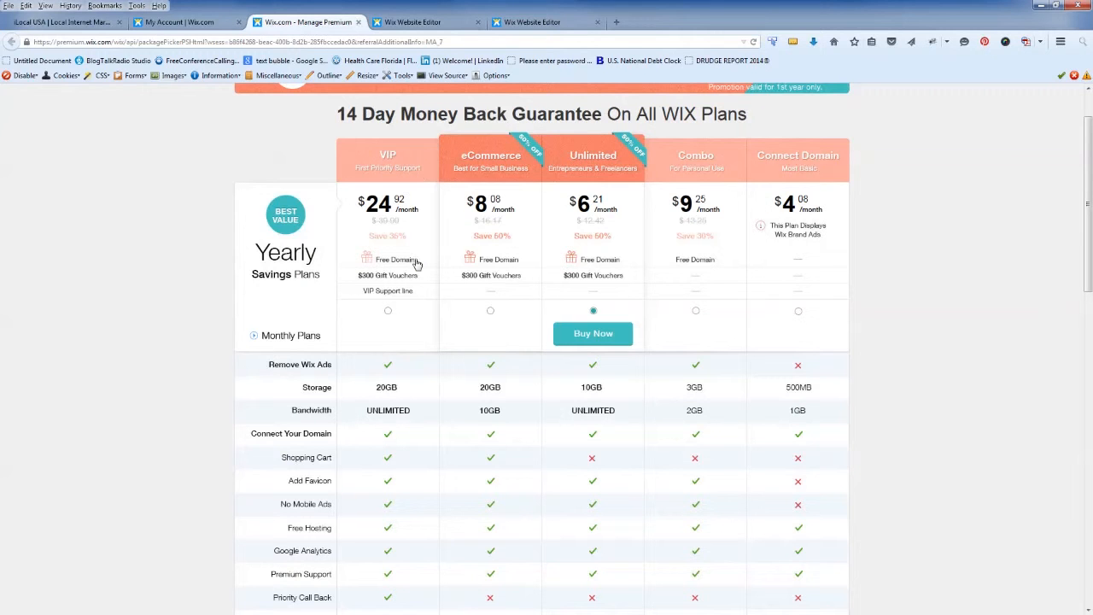
{"action": "scroll", "coordinate": [131, 312], "scroll_direction": "down", "scroll_amount": 2}
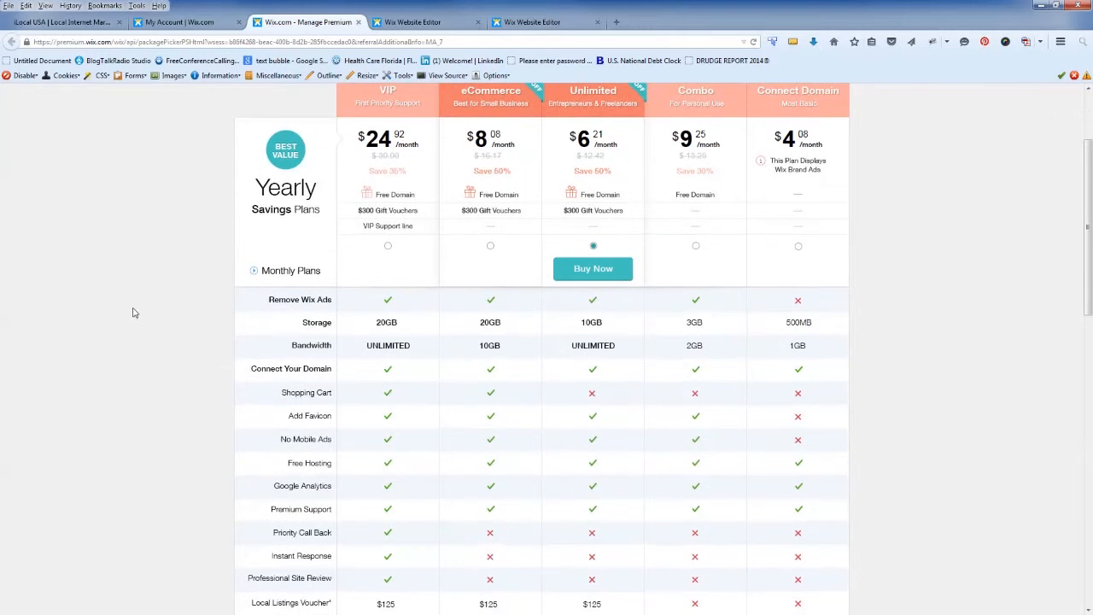
{"action": "mouse_move", "coordinate": [367, 195]}
{"action": "scroll", "coordinate": [200, 307], "scroll_direction": "down", "scroll_amount": 2}
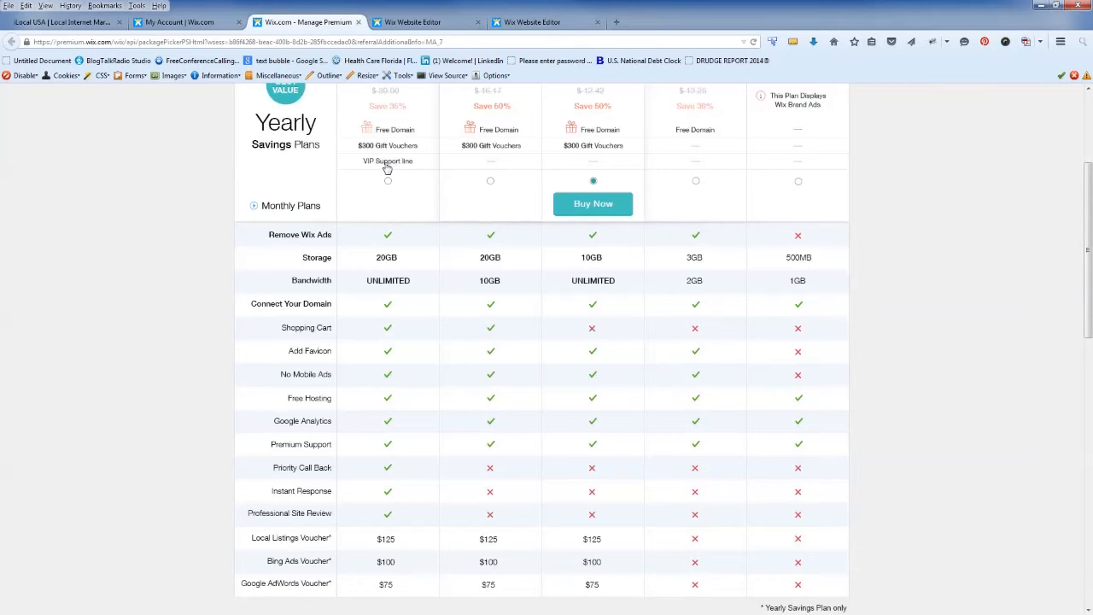
{"action": "scroll", "coordinate": [387, 168], "scroll_direction": "up", "scroll_amount": 4}
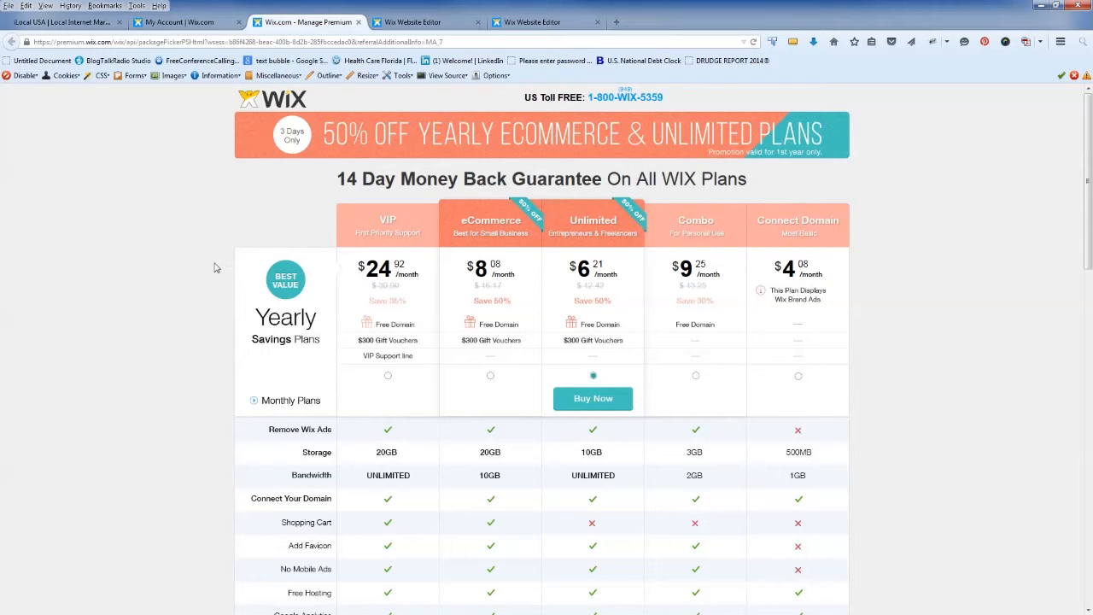
{"action": "scroll", "coordinate": [119, 260], "scroll_direction": "down", "scroll_amount": 1}
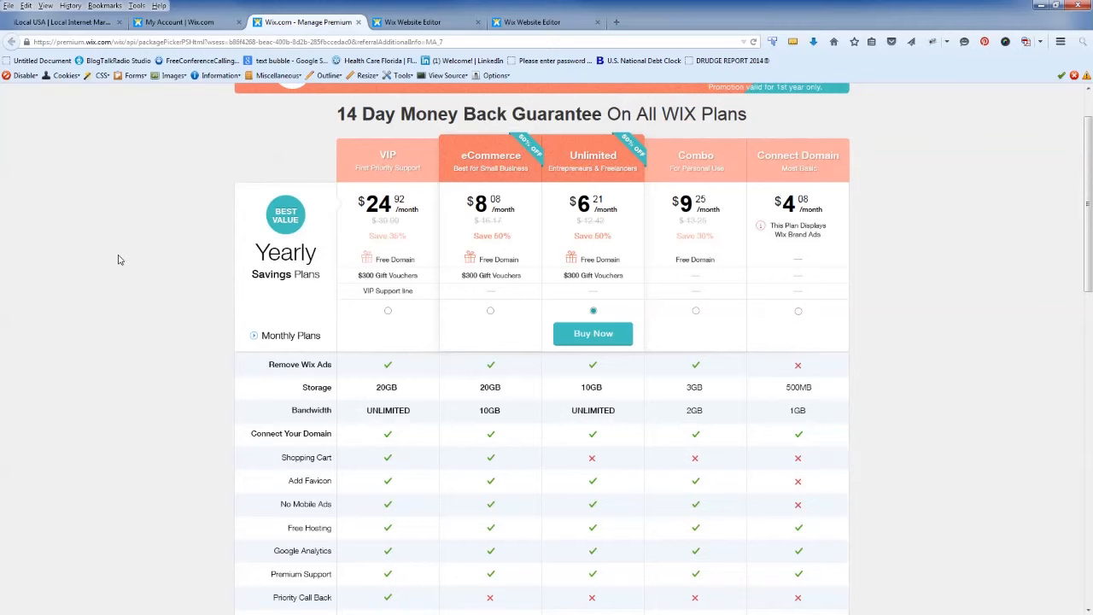
{"action": "scroll", "coordinate": [307, 338], "scroll_direction": "down", "scroll_amount": 1}
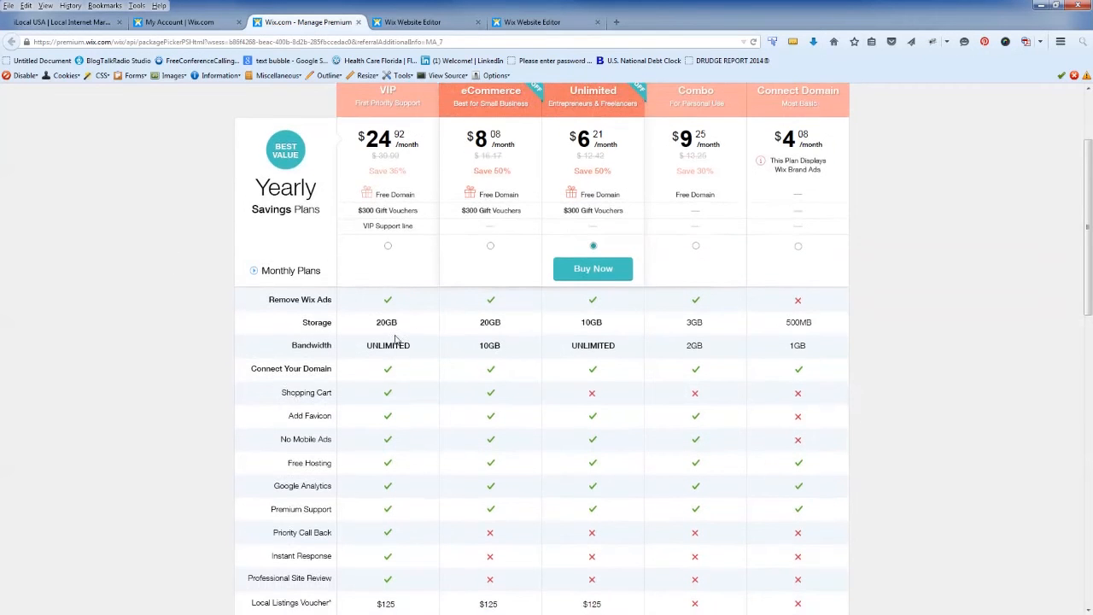
{"action": "scroll", "coordinate": [395, 412], "scroll_direction": "down", "scroll_amount": 3}
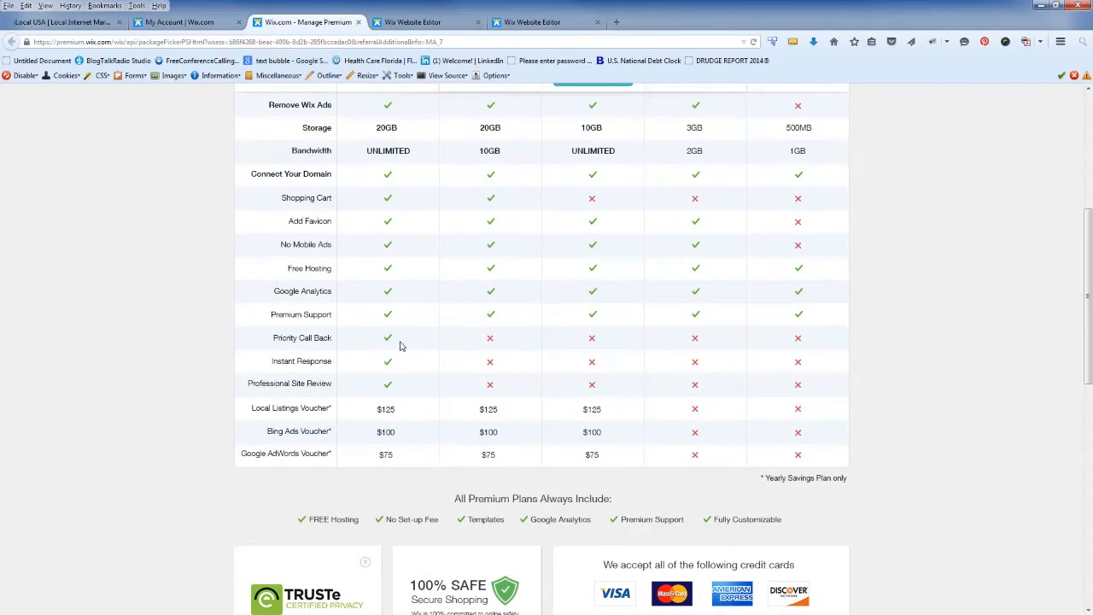
{"action": "scroll", "coordinate": [397, 291], "scroll_direction": "up", "scroll_amount": 2}
{"action": "scroll", "coordinate": [393, 342], "scroll_direction": "down", "scroll_amount": 2}
{"action": "scroll", "coordinate": [395, 443], "scroll_direction": "up", "scroll_amount": 5}
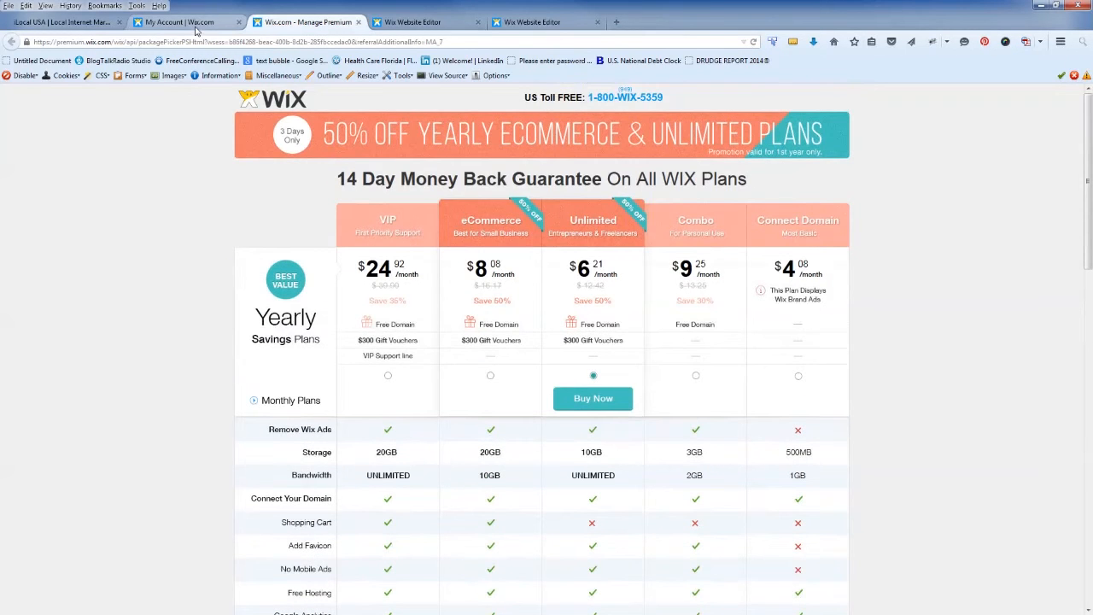
Revisit the Home page preview and the premium plans page, and return to the digital-marketing-r dashboard
{"action": "left_click", "coordinate": [195, 24]}
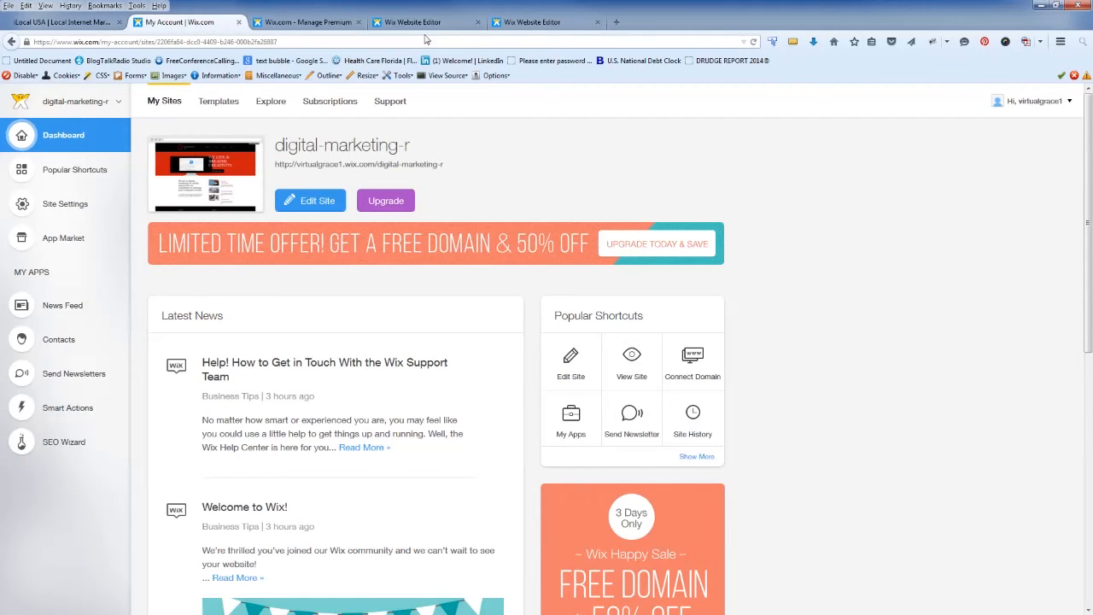
{"action": "left_click", "coordinate": [425, 24]}
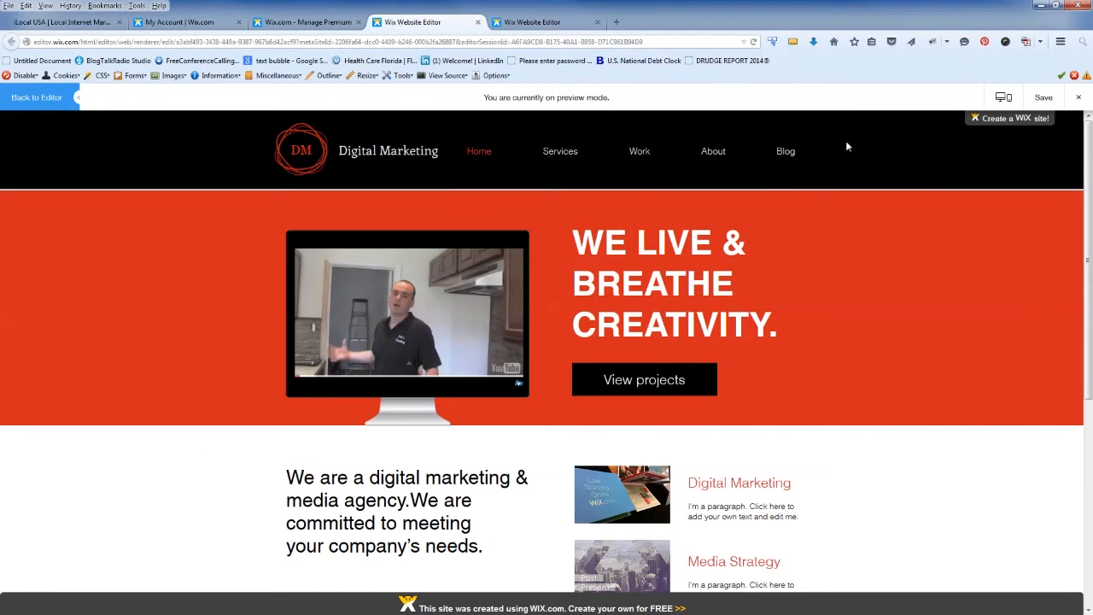
{"action": "left_click", "coordinate": [294, 23]}
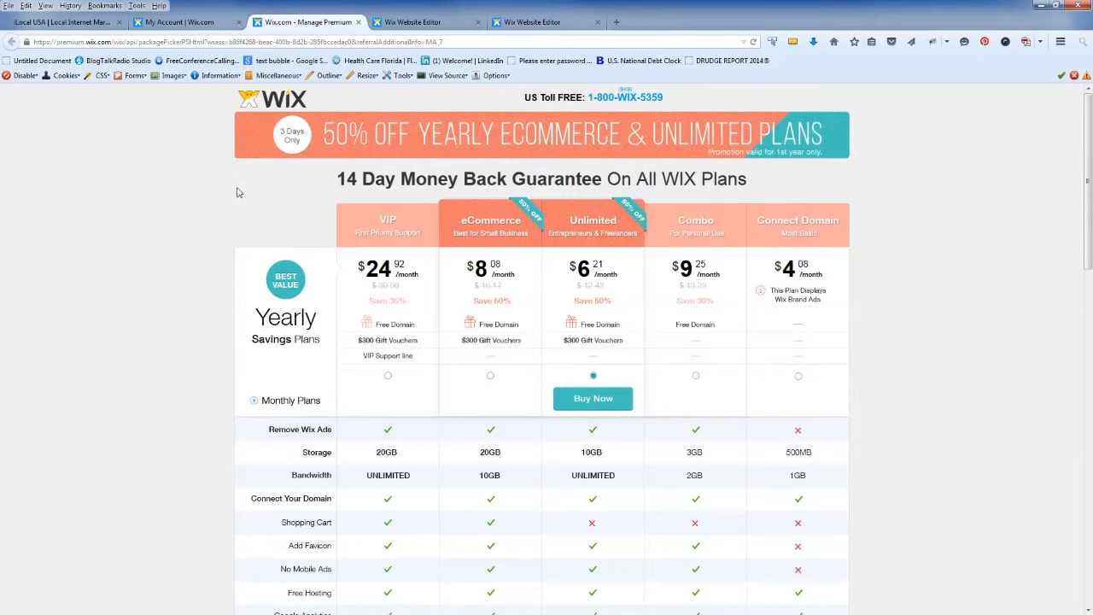
{"action": "left_click", "coordinate": [189, 26]}
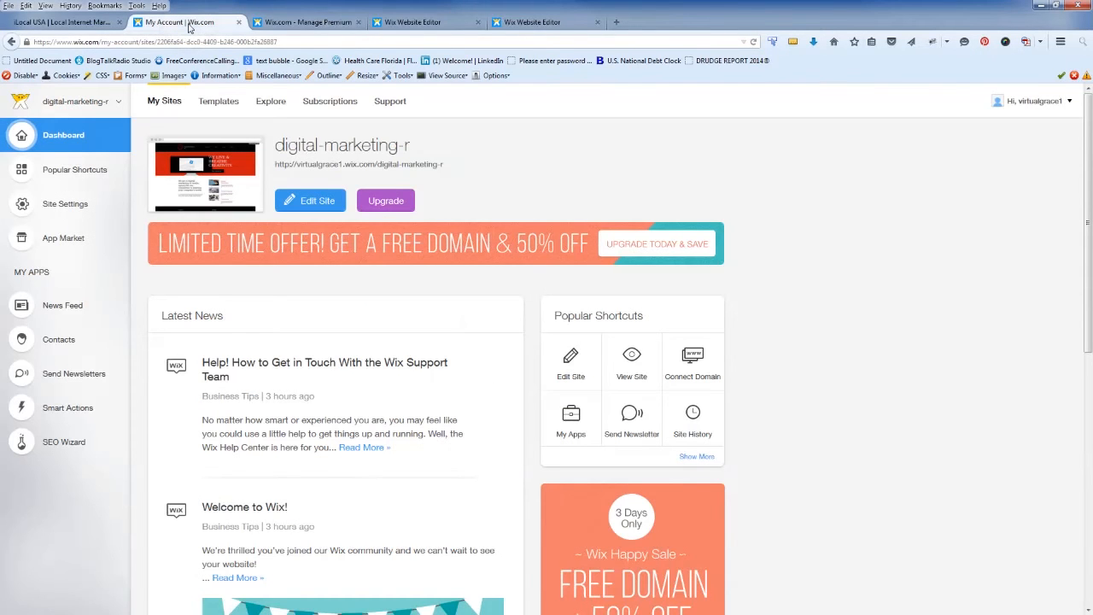
Examine the range of apps listed under All Apps in the site's App Market, and return to the dashboard
{"action": "left_click", "coordinate": [69, 241]}
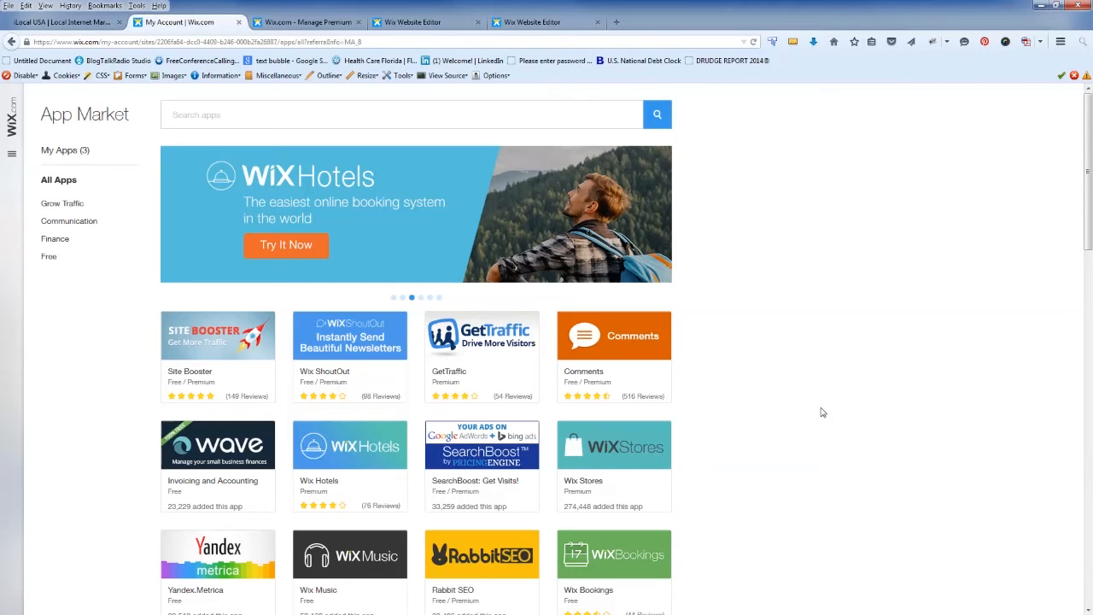
{"action": "scroll", "coordinate": [822, 413], "scroll_direction": "down", "scroll_amount": 1}
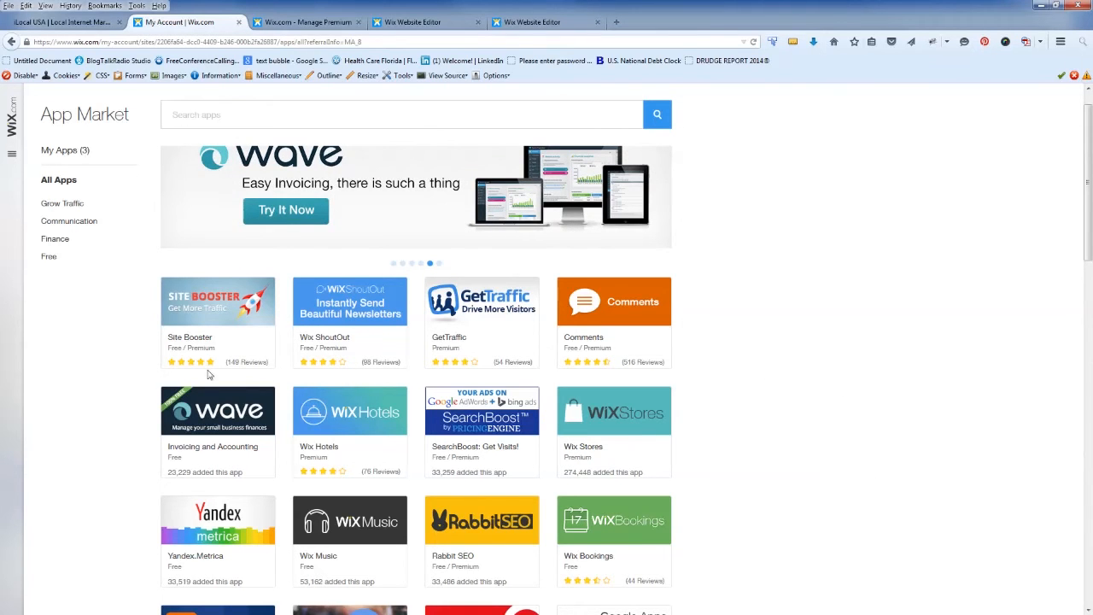
{"action": "scroll", "coordinate": [764, 409], "scroll_direction": "down", "scroll_amount": 1}
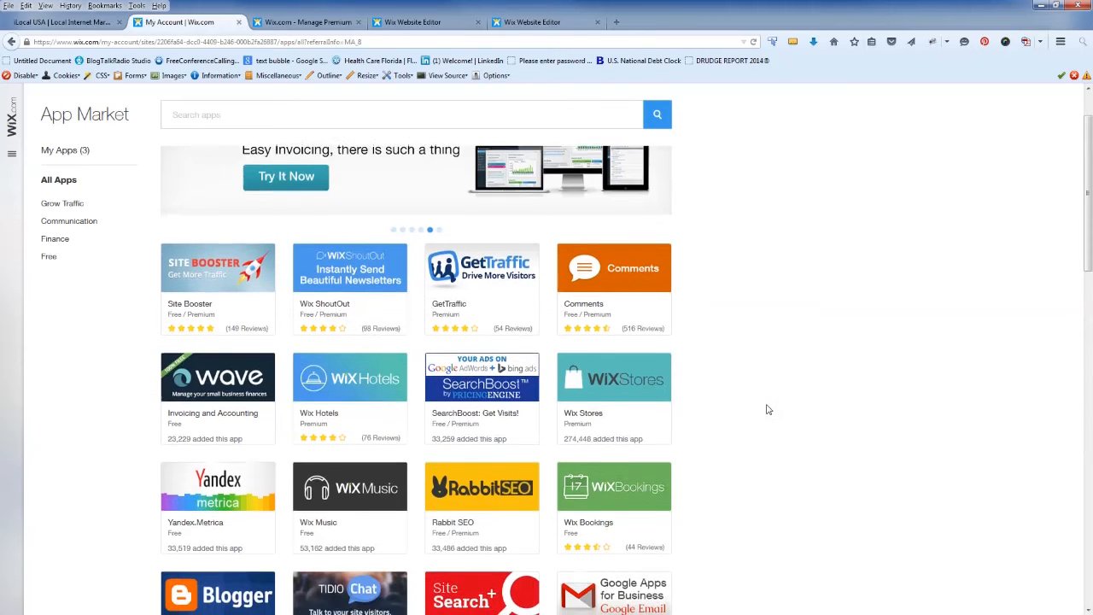
{"action": "scroll", "coordinate": [767, 410], "scroll_direction": "down", "scroll_amount": 1}
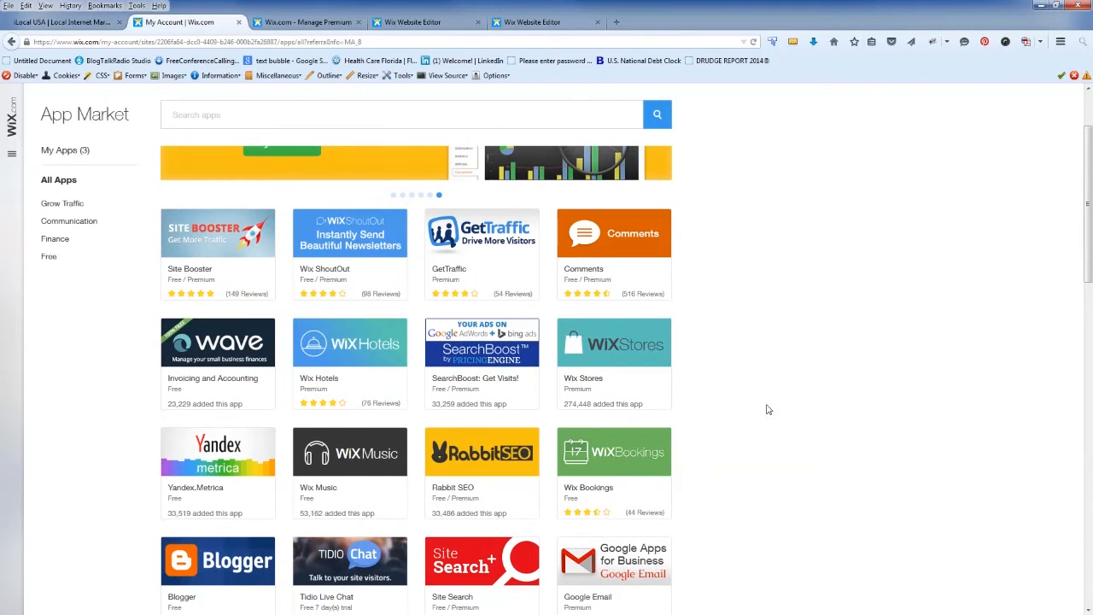
{"action": "scroll", "coordinate": [765, 408], "scroll_direction": "down", "scroll_amount": 1}
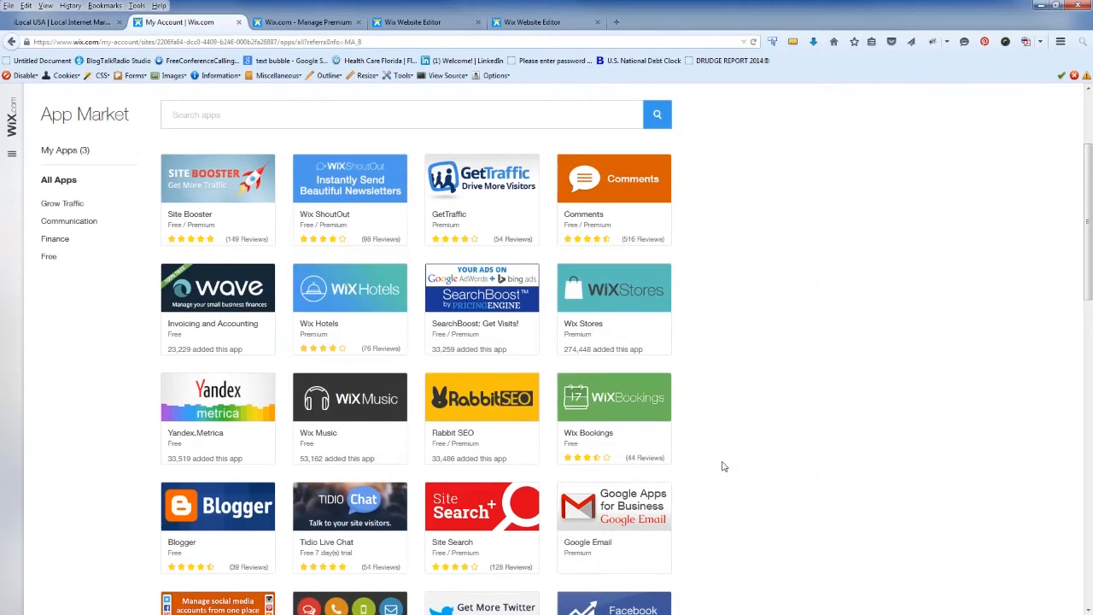
{"action": "scroll", "coordinate": [723, 466], "scroll_direction": "down", "scroll_amount": 2}
{"action": "scroll", "coordinate": [723, 466], "scroll_direction": "down", "scroll_amount": 1}
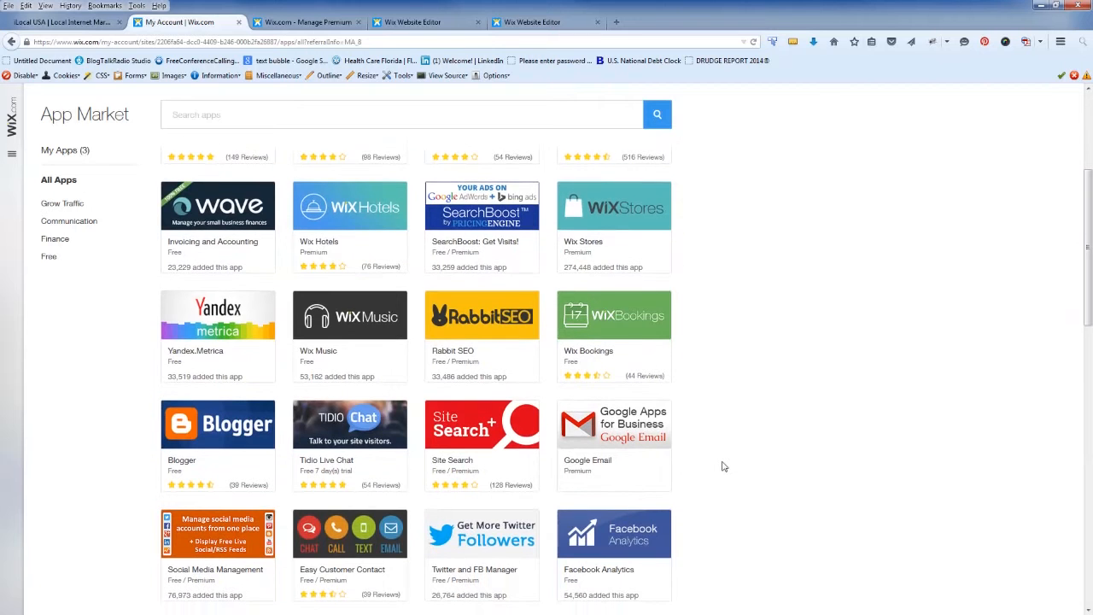
{"action": "scroll", "coordinate": [723, 466], "scroll_direction": "down", "scroll_amount": 1}
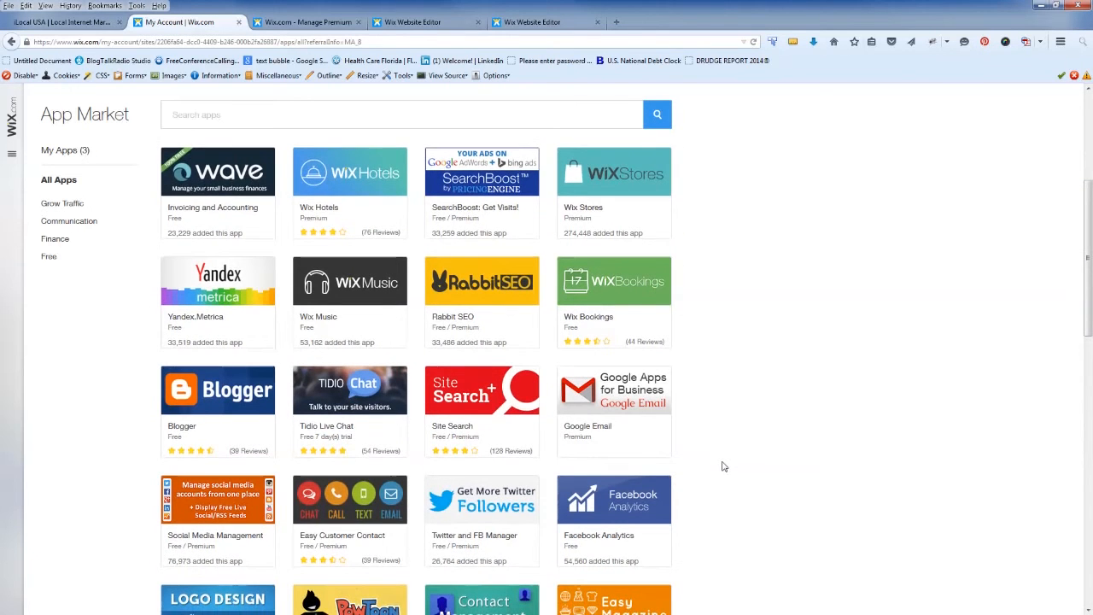
{"action": "scroll", "coordinate": [723, 466], "scroll_direction": "down", "scroll_amount": 2}
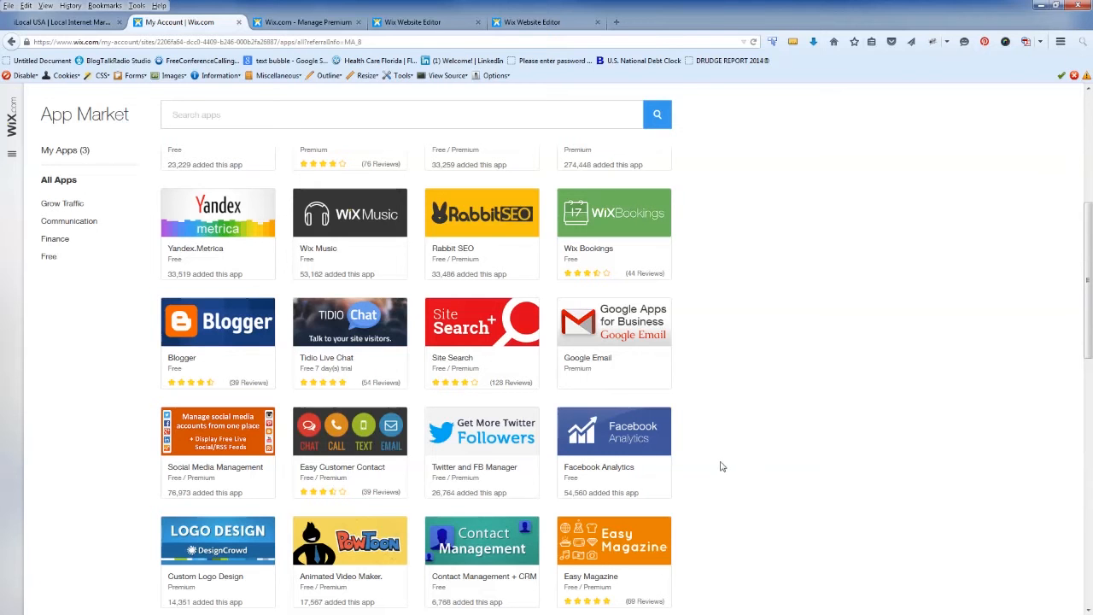
{"action": "scroll", "coordinate": [754, 467], "scroll_direction": "down", "scroll_amount": 1}
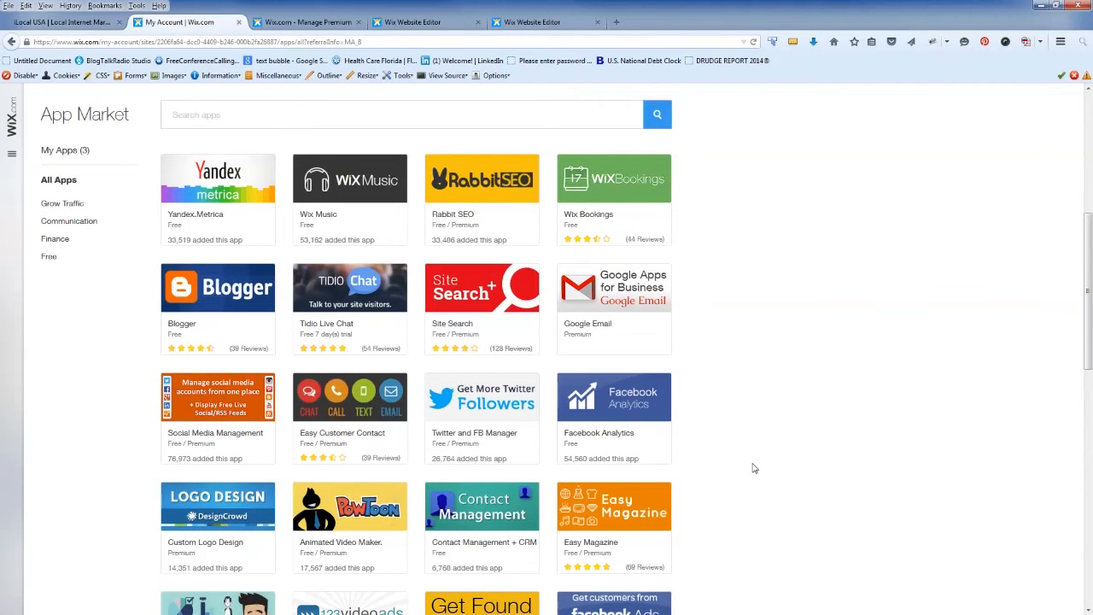
{"action": "scroll", "coordinate": [754, 468], "scroll_direction": "down", "scroll_amount": 1}
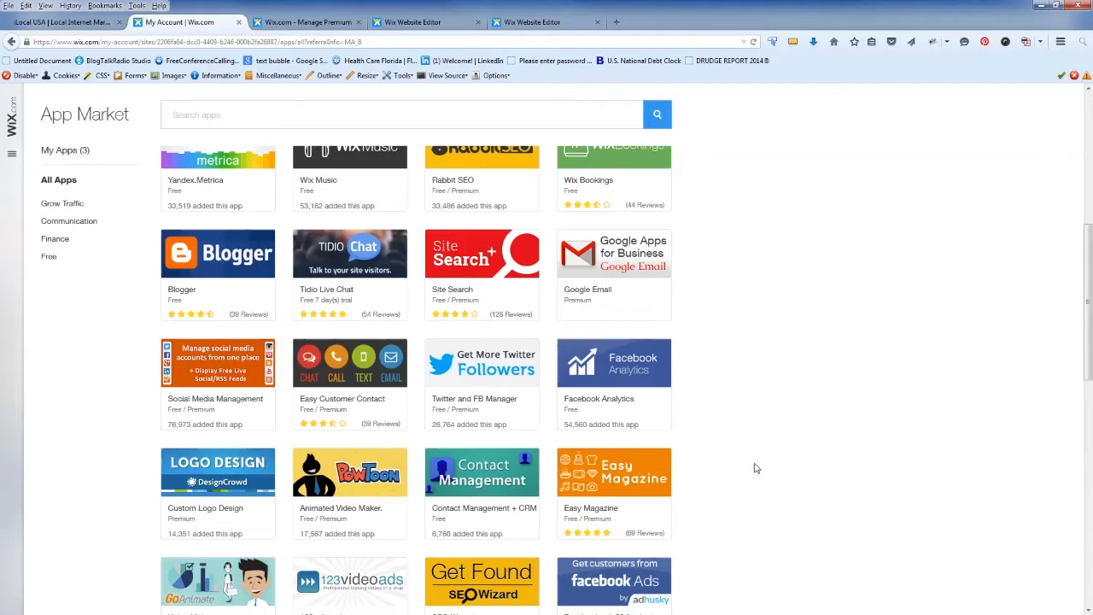
{"action": "scroll", "coordinate": [755, 468], "scroll_direction": "up", "scroll_amount": 3}
{"action": "scroll", "coordinate": [754, 468], "scroll_direction": "up", "scroll_amount": 2}
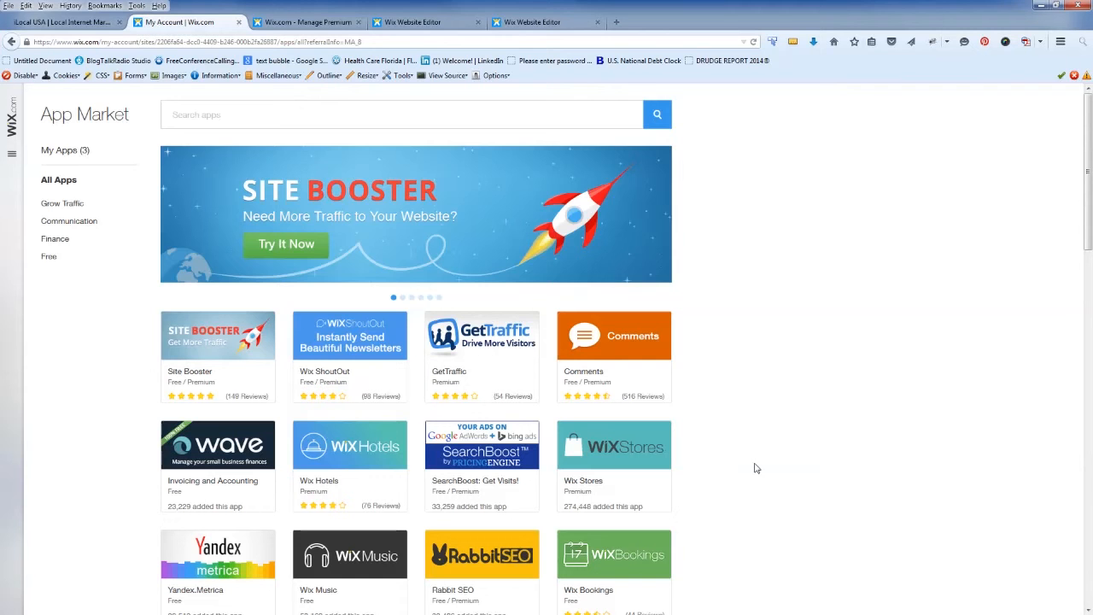
{"action": "scroll", "coordinate": [755, 468], "scroll_direction": "down", "scroll_amount": 1}
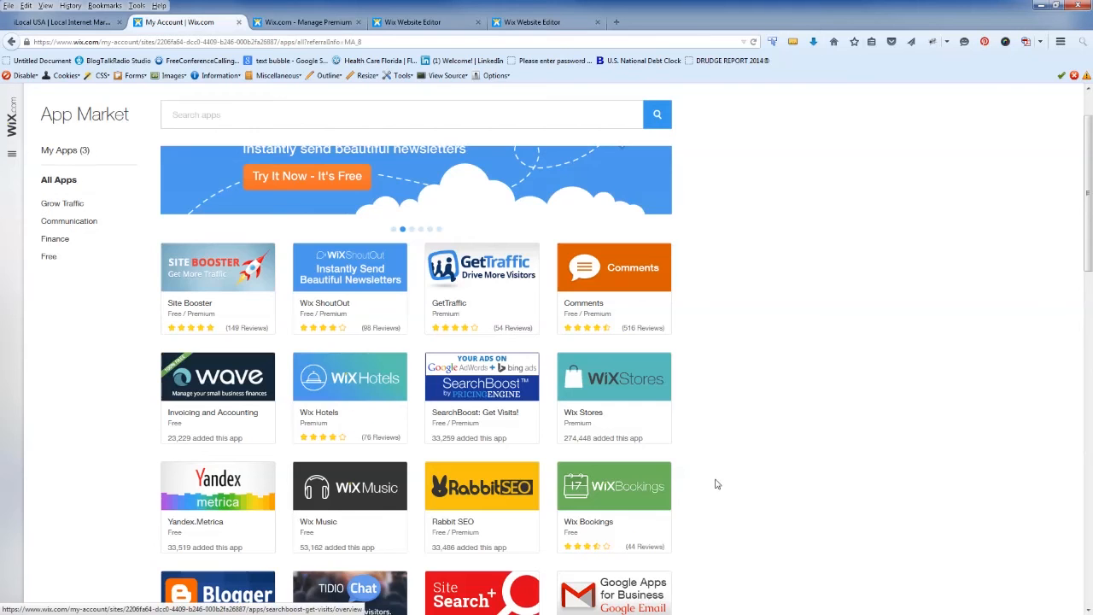
{"action": "scroll", "coordinate": [721, 486], "scroll_direction": "down", "scroll_amount": 1}
{"action": "scroll", "coordinate": [722, 486], "scroll_direction": "down", "scroll_amount": 2}
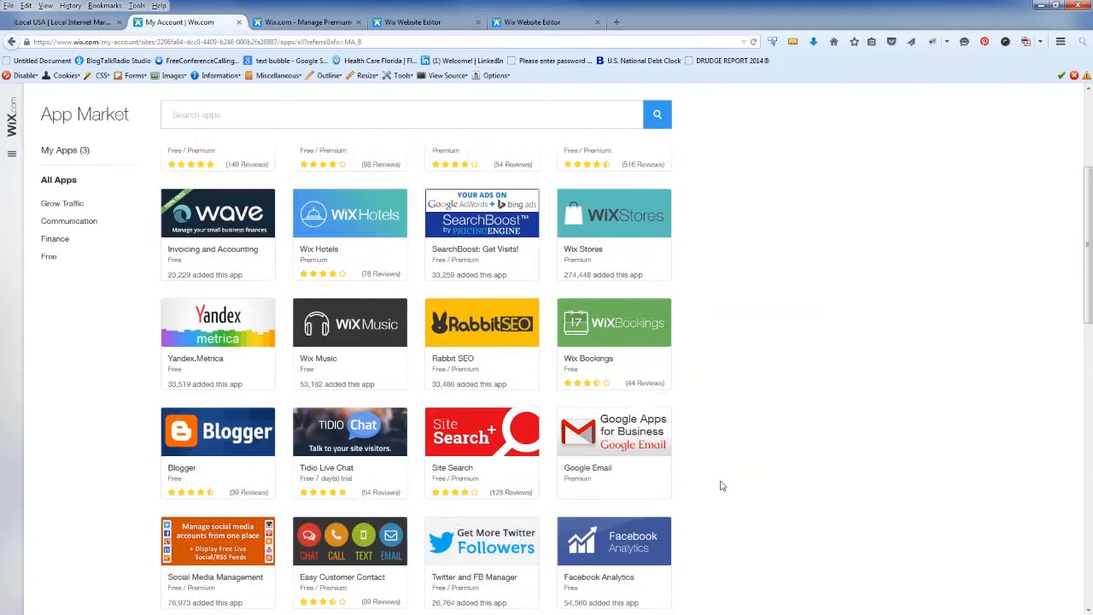
{"action": "scroll", "coordinate": [721, 485], "scroll_direction": "down", "scroll_amount": 4}
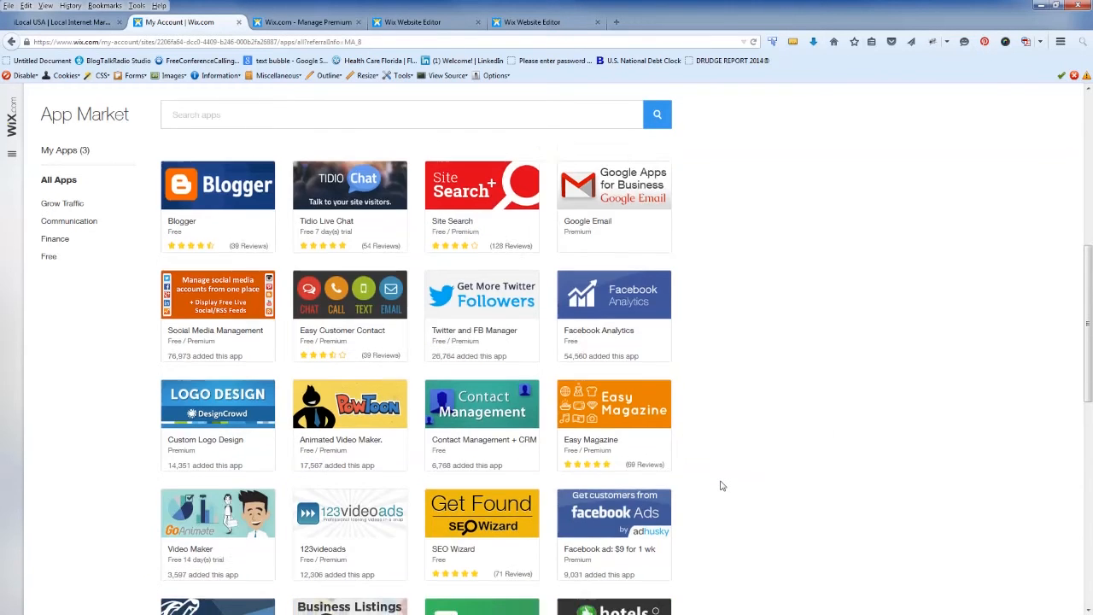
{"action": "scroll", "coordinate": [722, 486], "scroll_direction": "up", "scroll_amount": 5}
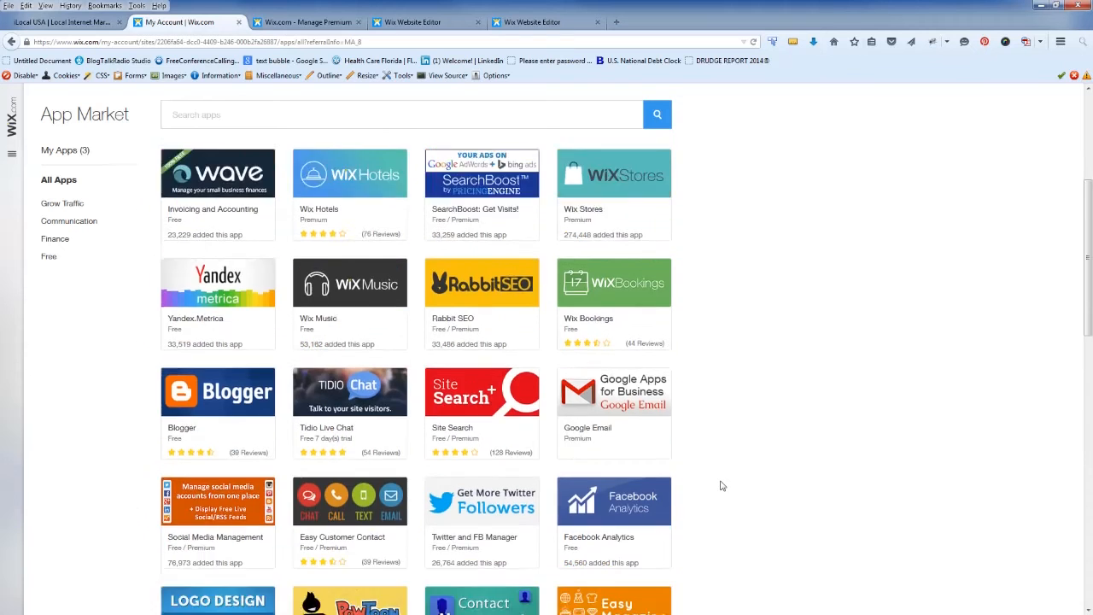
{"action": "scroll", "coordinate": [721, 486], "scroll_direction": "up", "scroll_amount": 3}
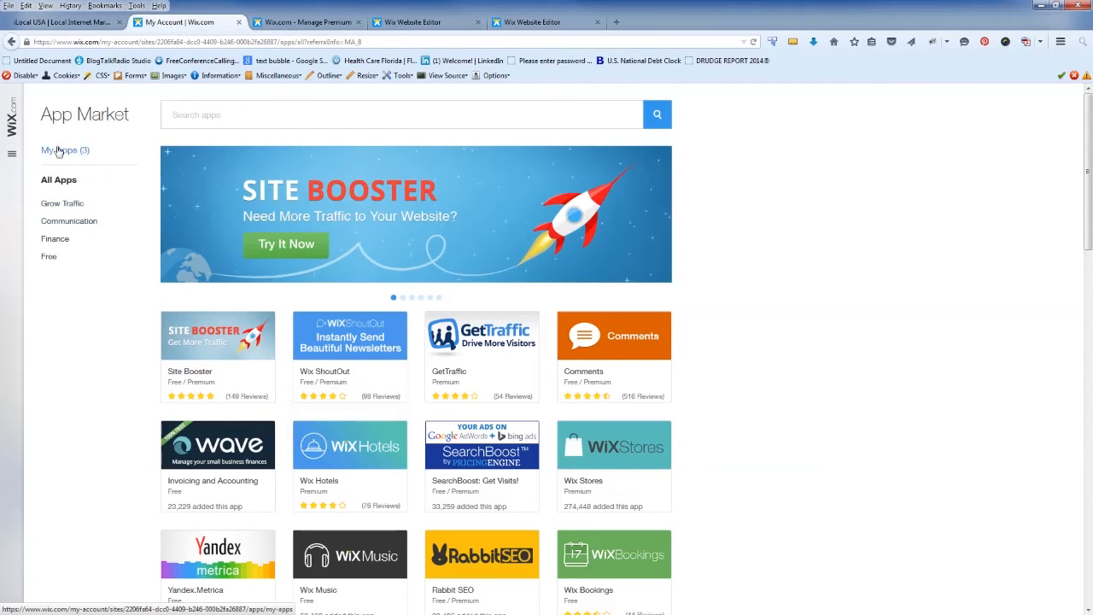
{"action": "left_click", "coordinate": [11, 43]}
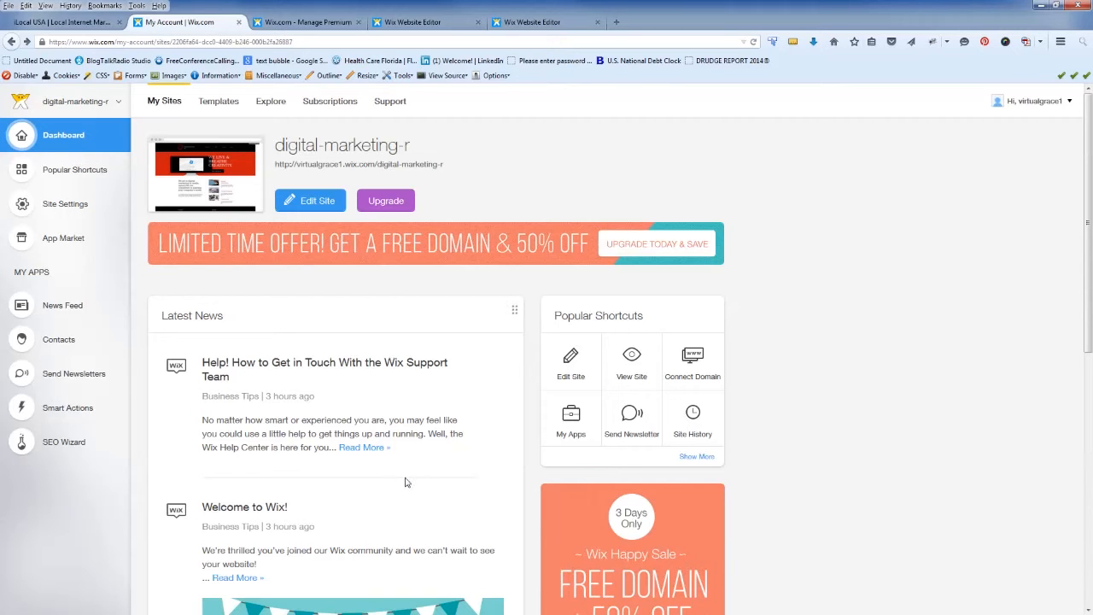
Open the SEO Wizard and choose digital-marketing-r as the site for the search report
{"action": "left_click", "coordinate": [60, 443]}
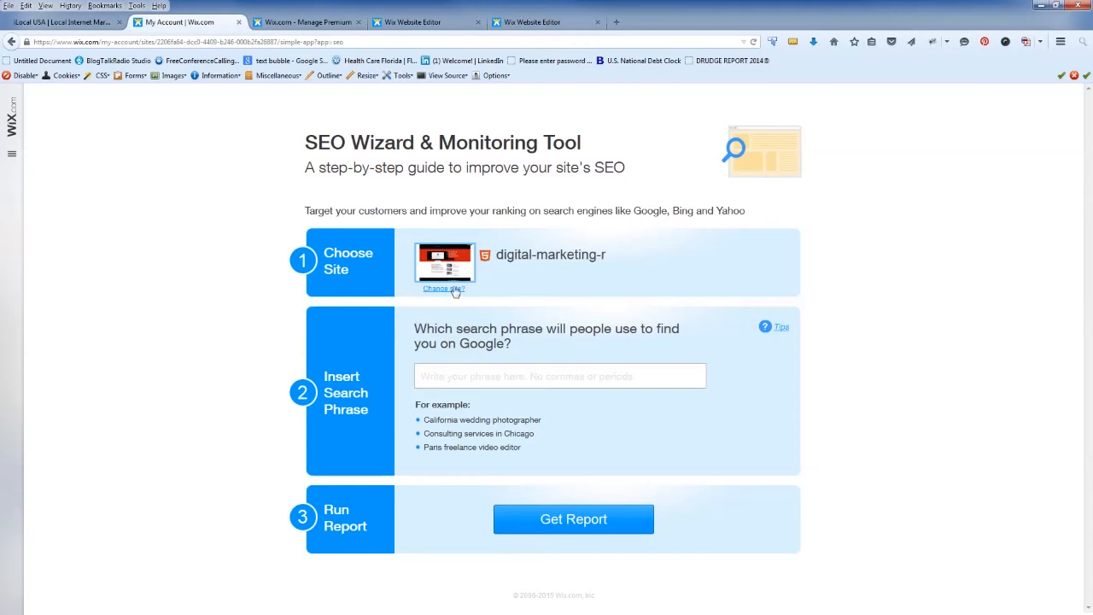
{"action": "left_click", "coordinate": [451, 295]}
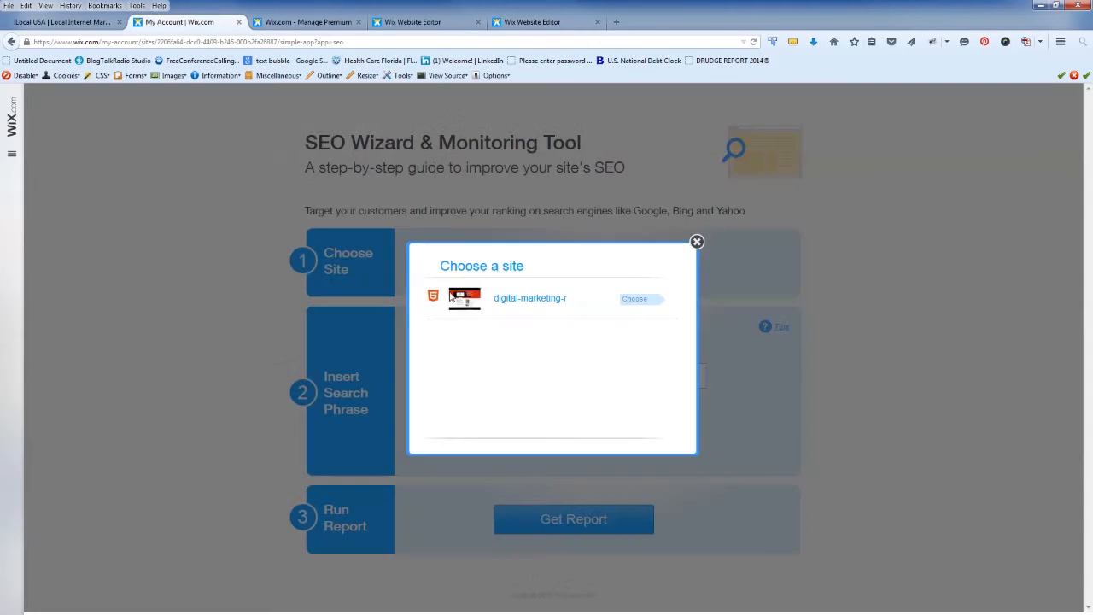
{"action": "left_click", "coordinate": [640, 303]}
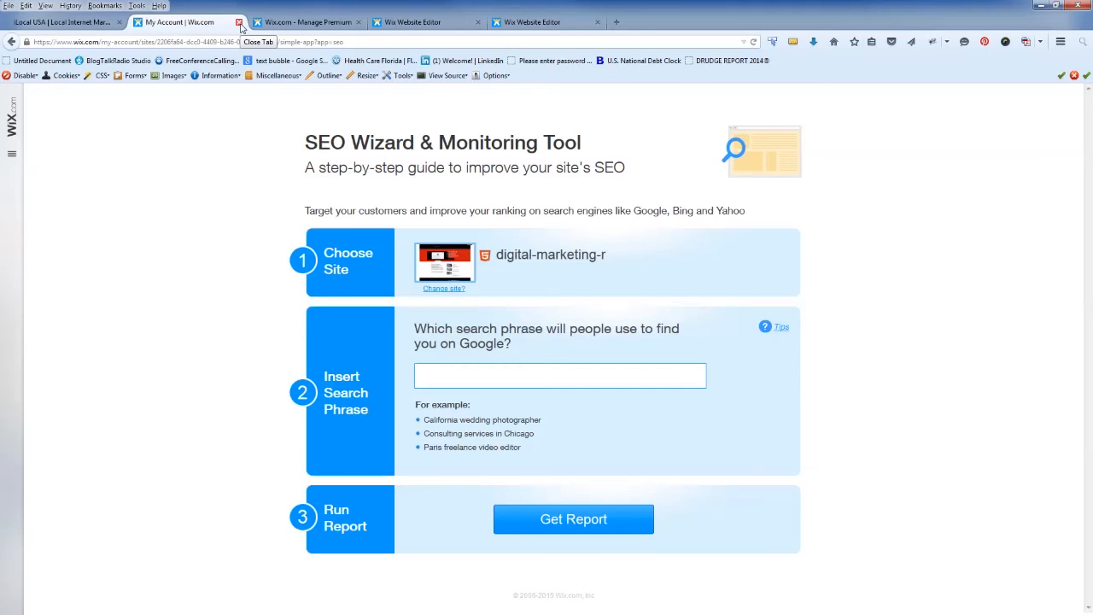
View the iLocal USA website, and return through the SEO Wizard to the digital-marketing-r dashboard
{"action": "left_click", "coordinate": [47, 22]}
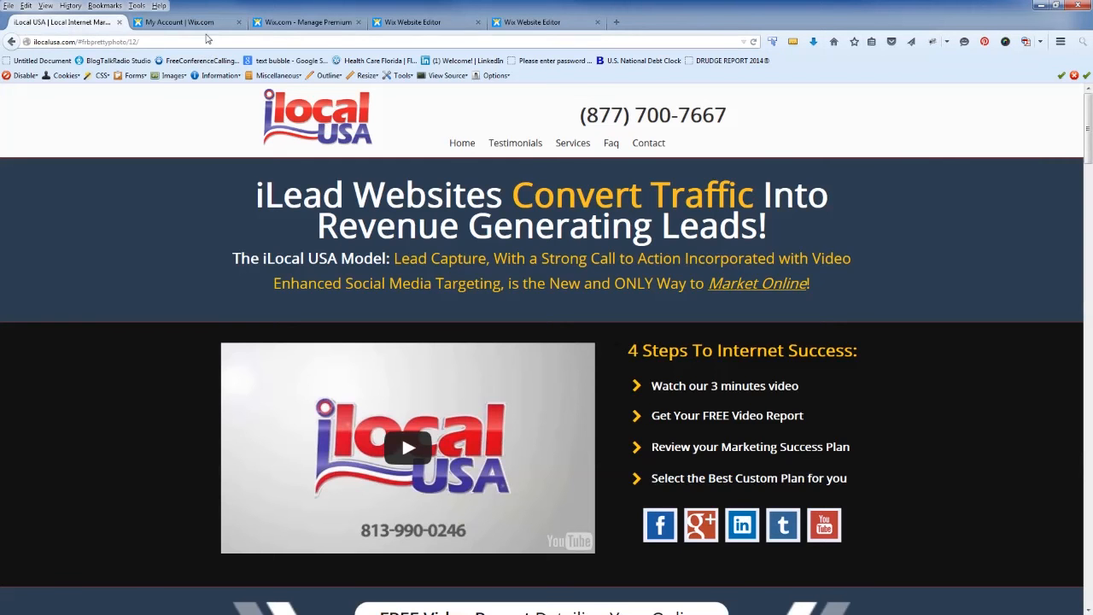
{"action": "left_click", "coordinate": [205, 24]}
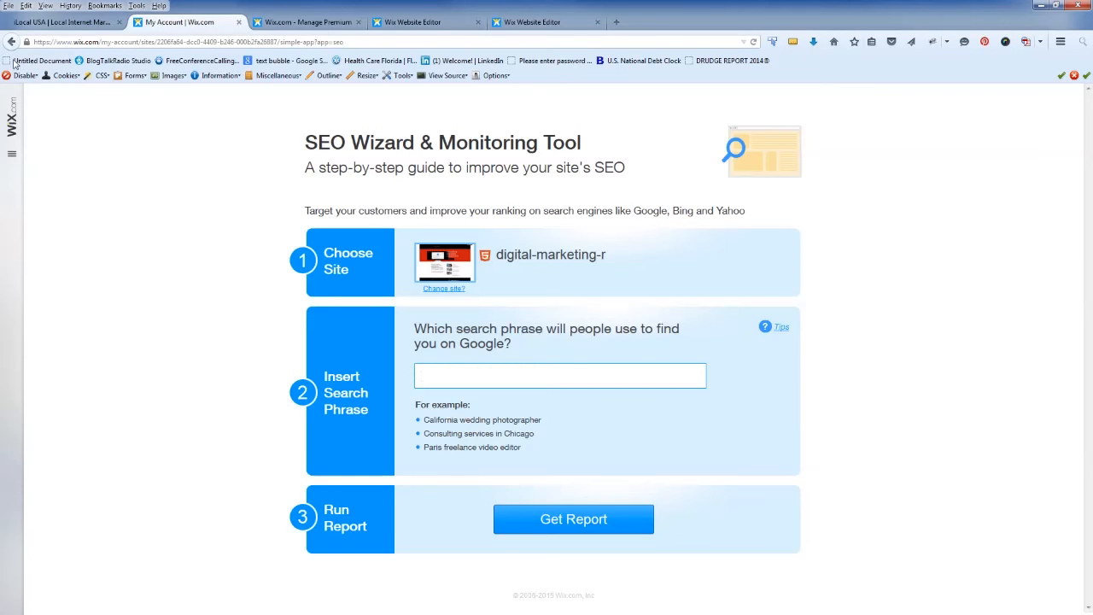
{"action": "left_click", "coordinate": [12, 42]}
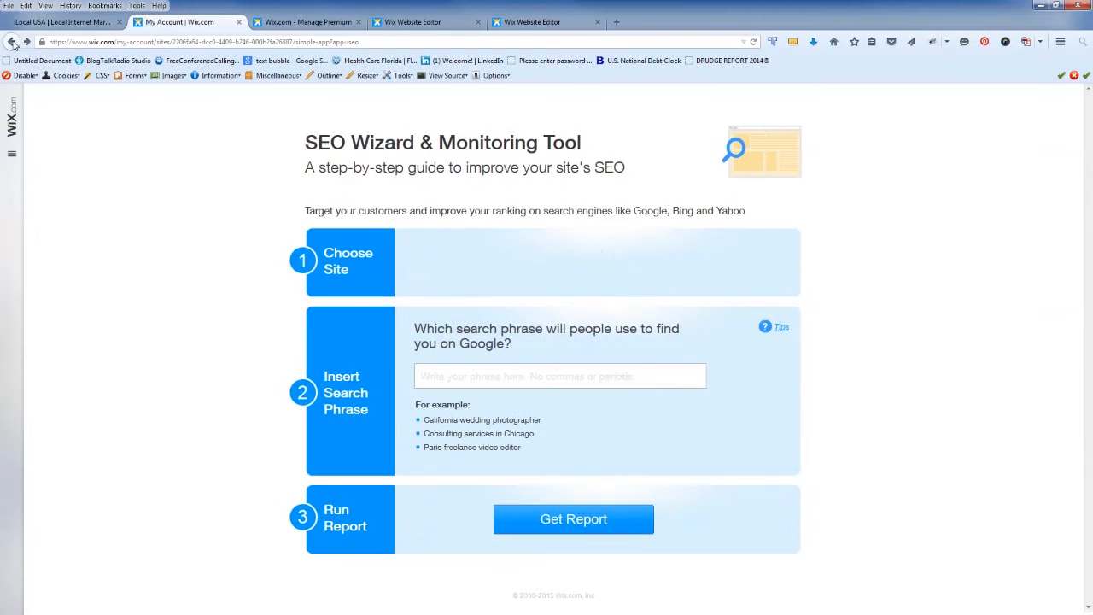
{"action": "mouse_move", "coordinate": [13, 114]}
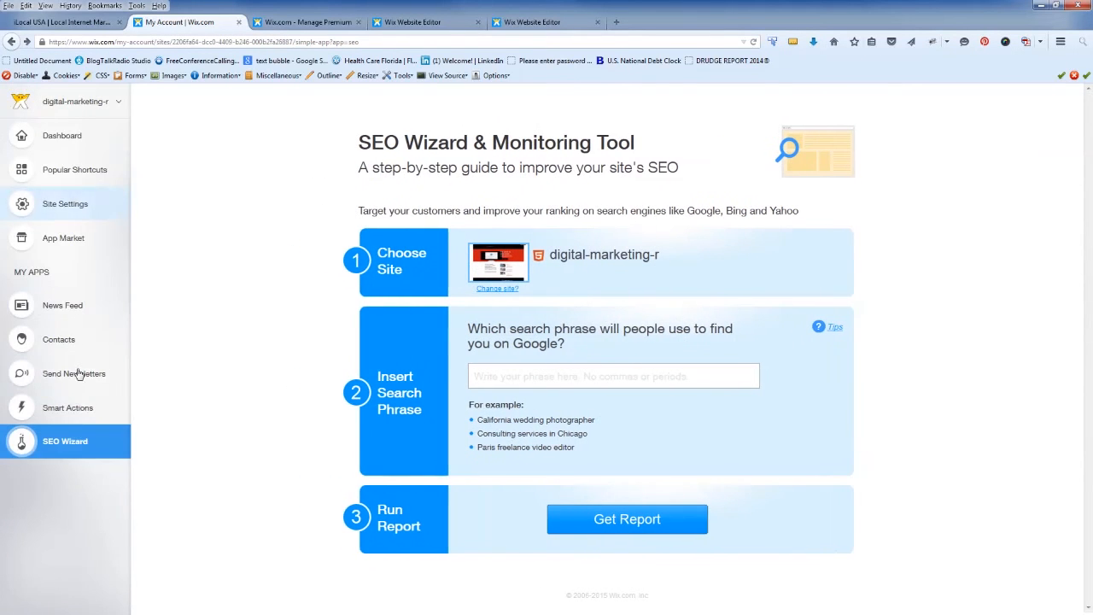
{"action": "left_click", "coordinate": [68, 444]}
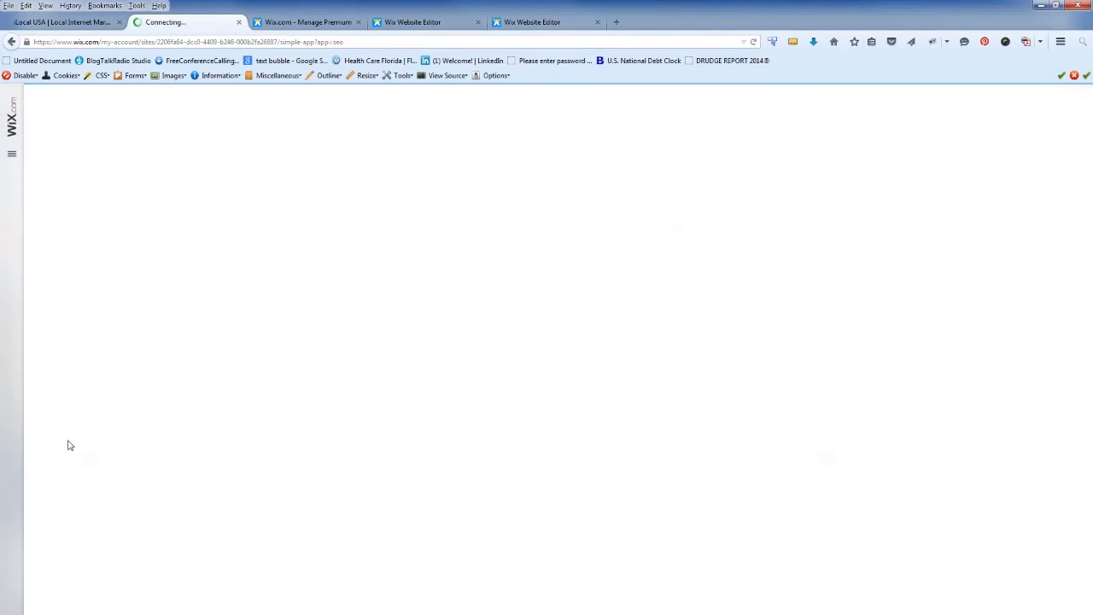
{"action": "left_click", "coordinate": [11, 117]}
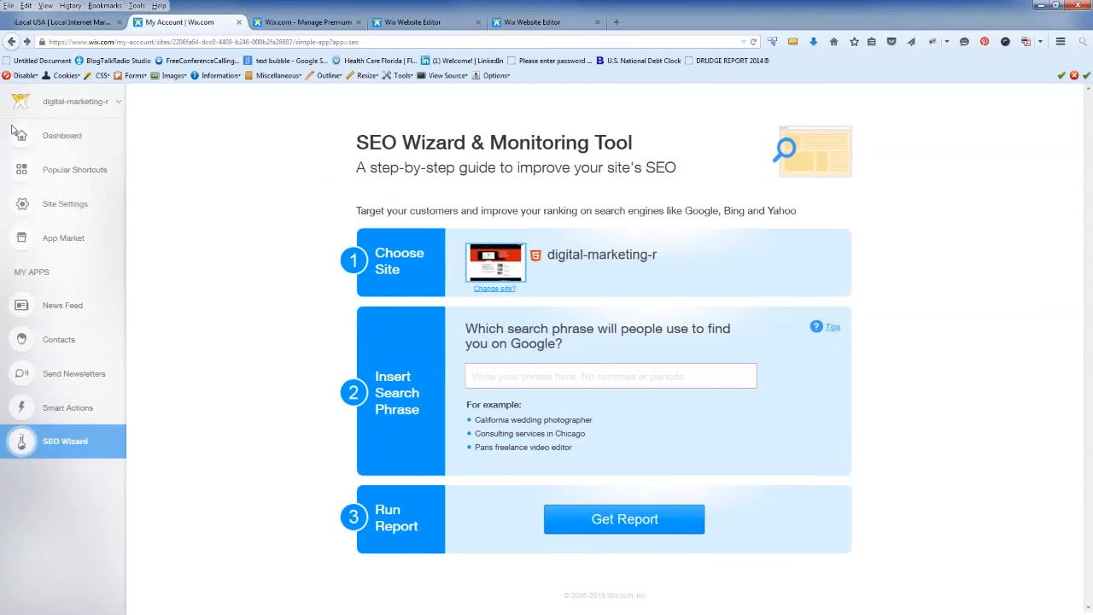
{"action": "left_click", "coordinate": [69, 136]}
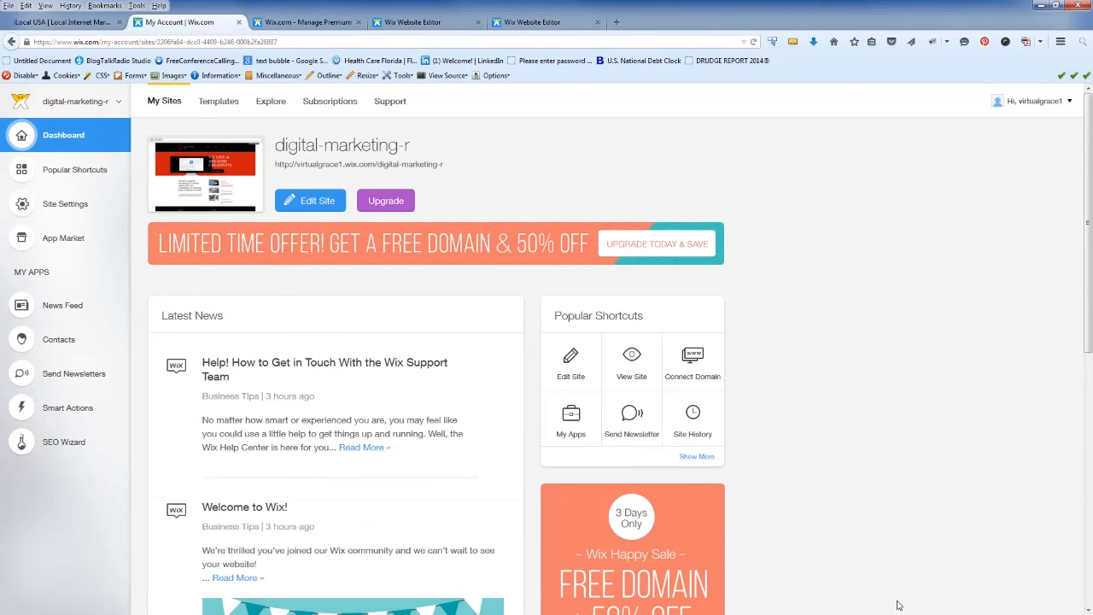
Examine the dashboard's Latest News, Popular Shortcuts, Wix Happy Sale promotion and ShoutOut newsletter sections
{"action": "scroll", "coordinate": [898, 606], "scroll_direction": "down", "scroll_amount": 1}
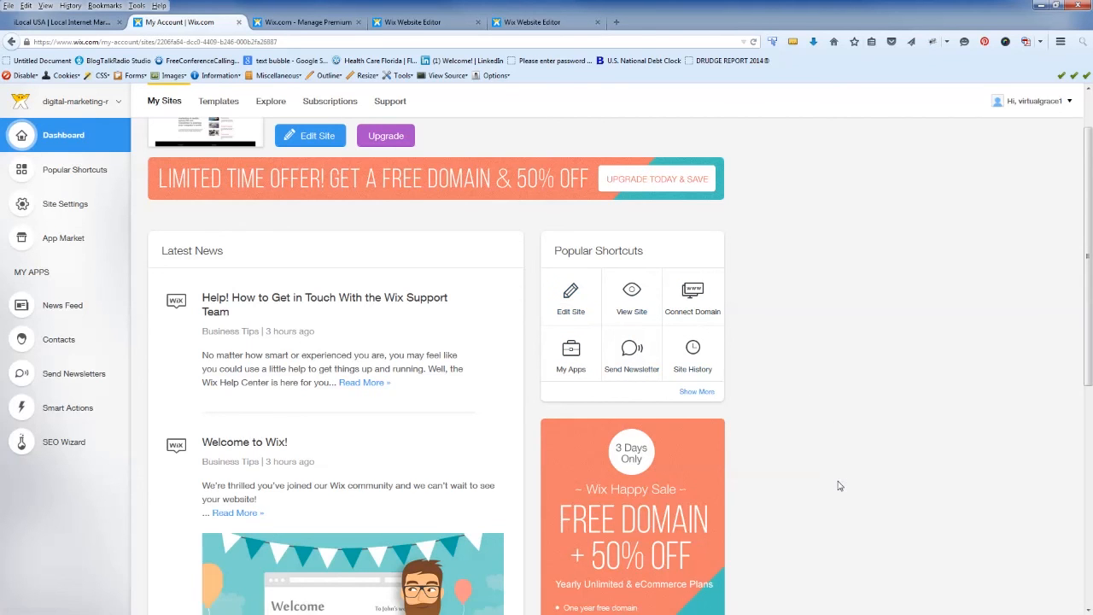
{"action": "scroll", "coordinate": [838, 486], "scroll_direction": "down", "scroll_amount": 3}
{"action": "scroll", "coordinate": [839, 486], "scroll_direction": "down", "scroll_amount": 3}
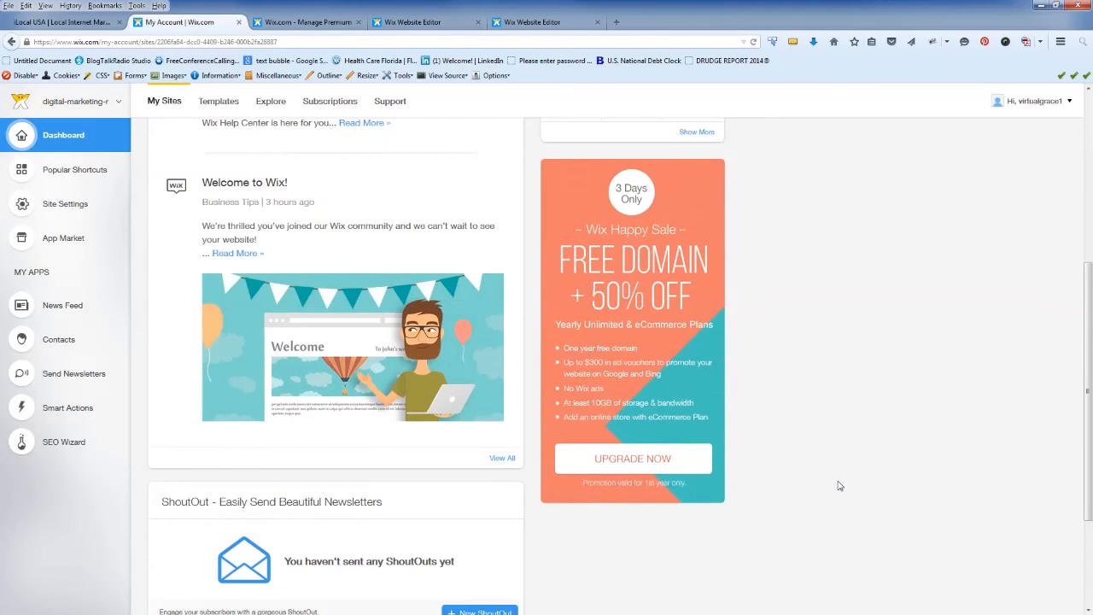
{"action": "scroll", "coordinate": [838, 486], "scroll_direction": "down", "scroll_amount": 2}
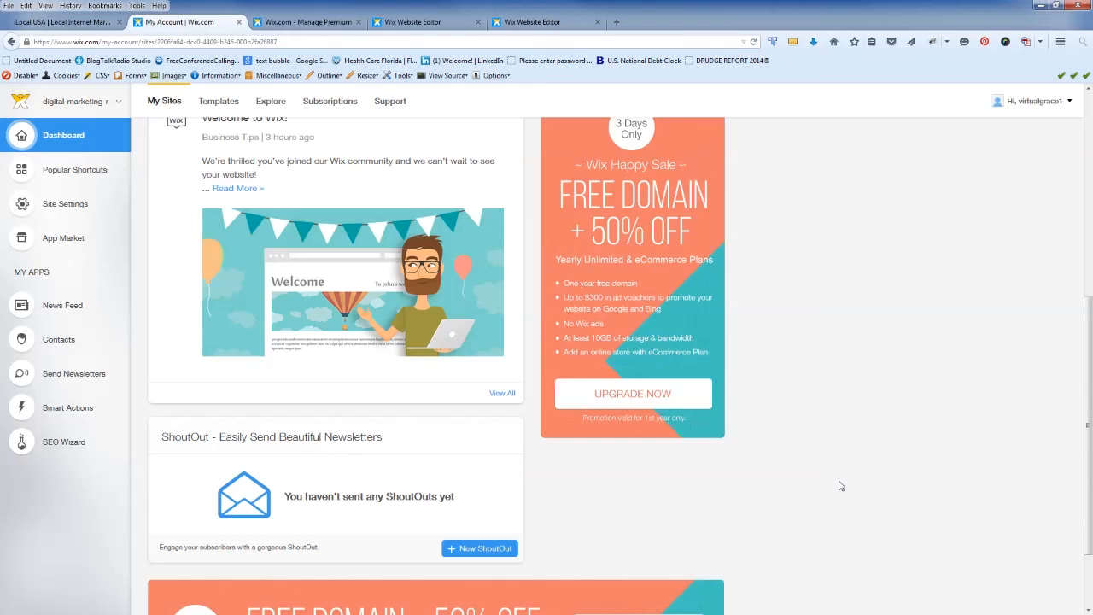
{"action": "scroll", "coordinate": [840, 486], "scroll_direction": "up", "scroll_amount": 3}
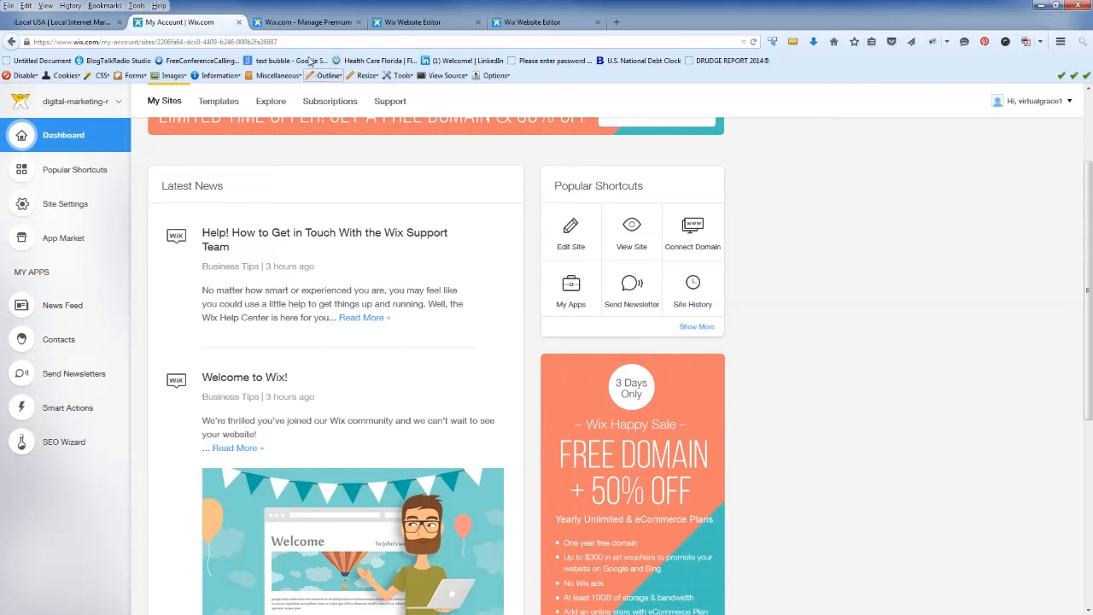
Revisit the yearly premium plans page and switch to the iLocal USA website
{"action": "left_click", "coordinate": [303, 28]}
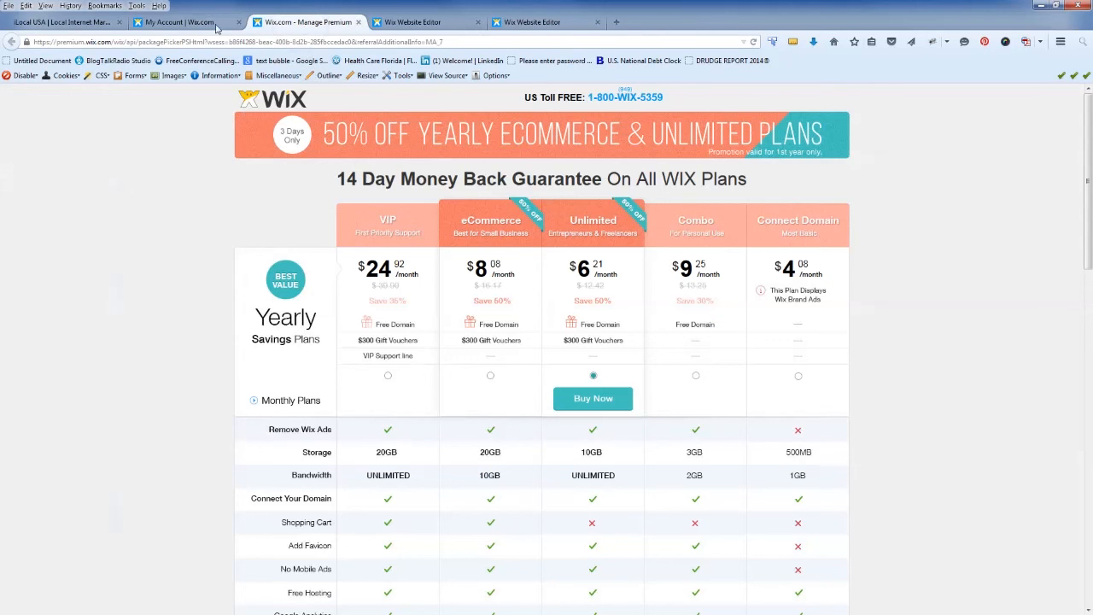
{"action": "left_click", "coordinate": [100, 23]}
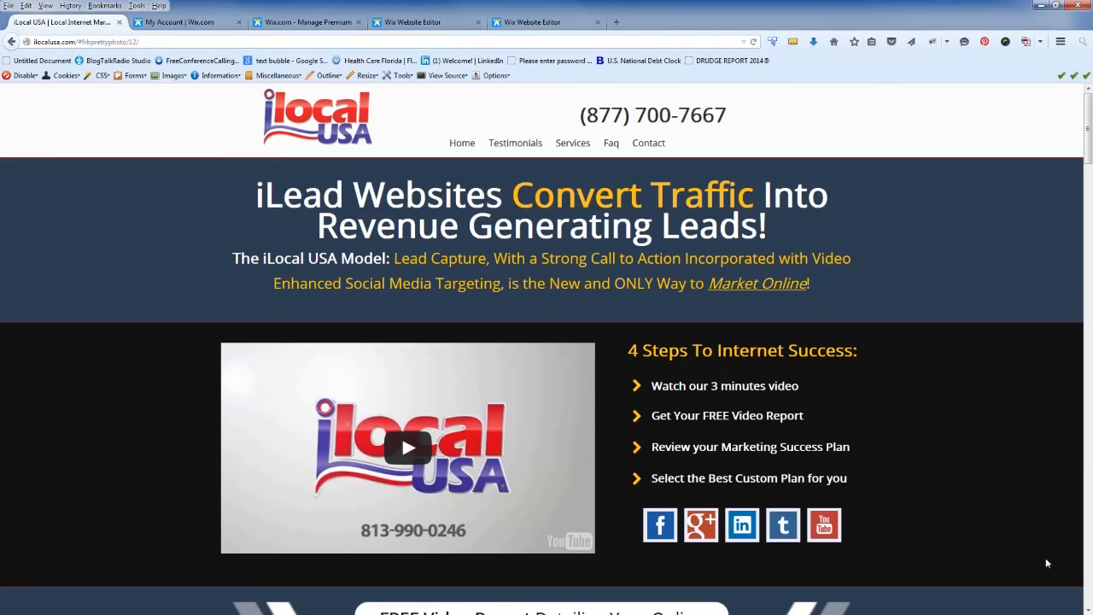